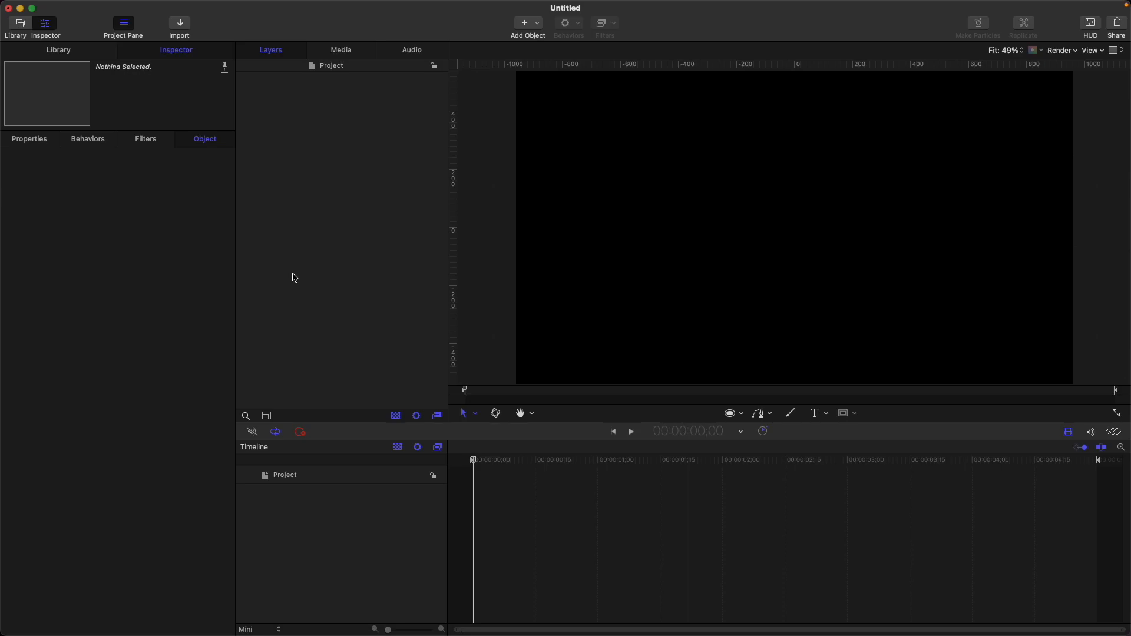
# Step: Inspect the project's properties
pyautogui.click(359, 66)
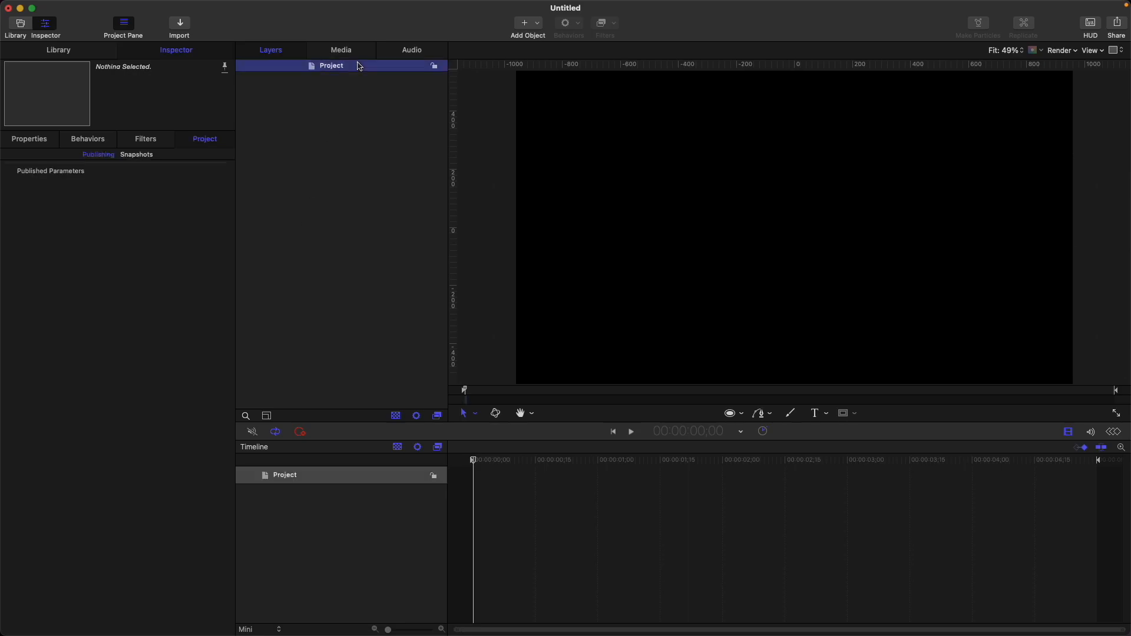
pyautogui.click(33, 141)
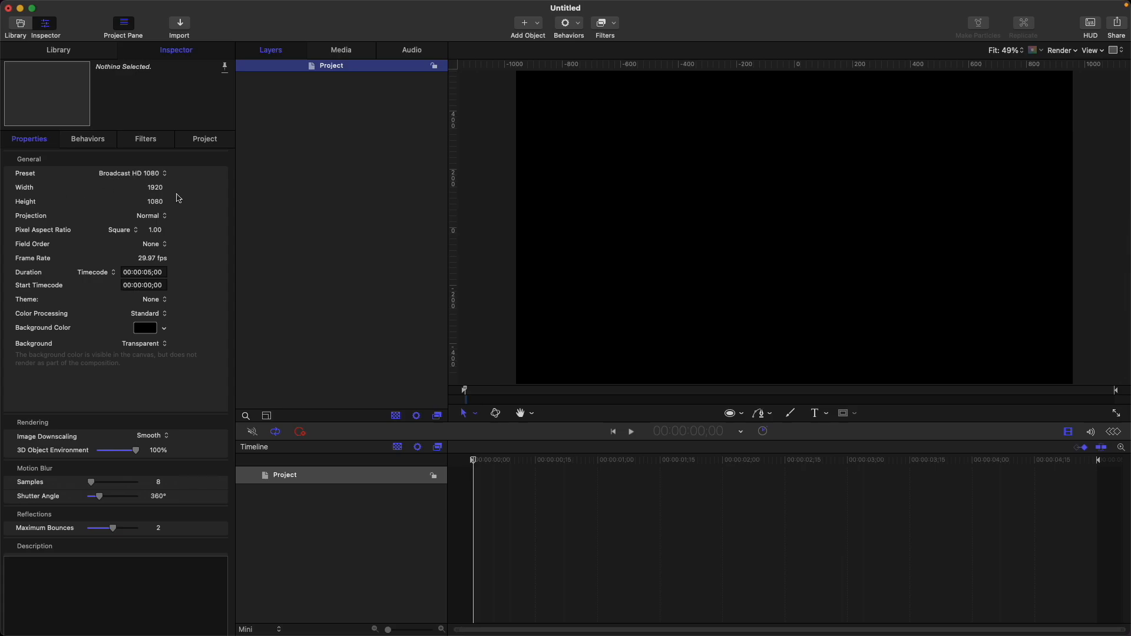
pyautogui.click(386, 132)
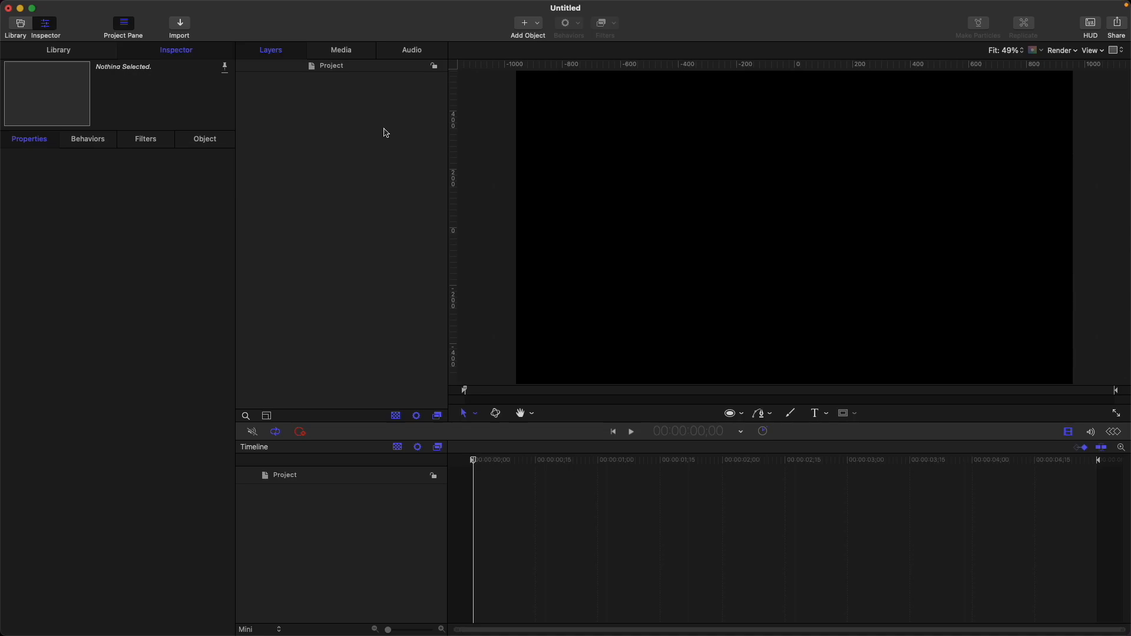
# Step: Create a new group with a text layer reading BLUR, sized 373 and center-aligned
pyautogui.press('super+shift+n')
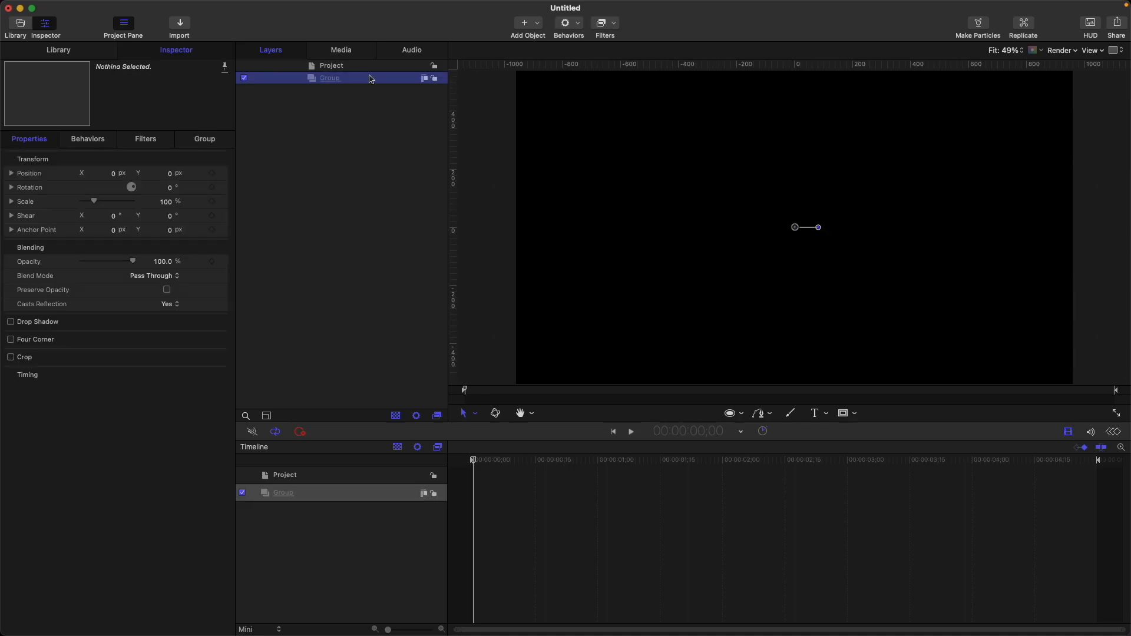
pyautogui.press('t')
pyautogui.click(745, 223)
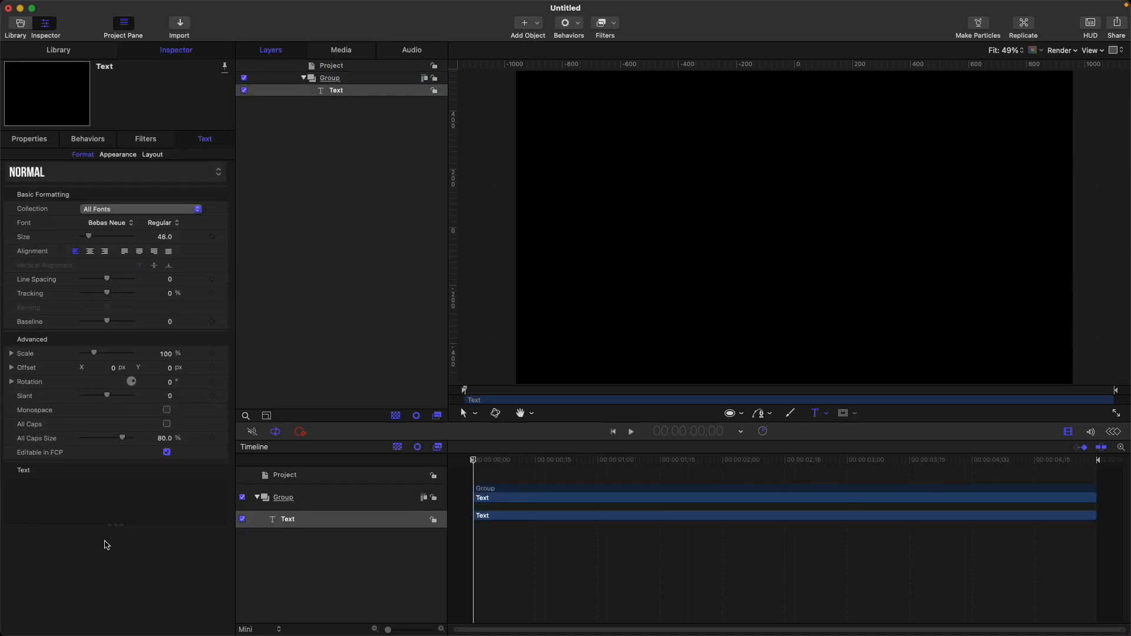
pyautogui.write('BLUR')
pyautogui.moveTo(91, 236); pyautogui.dragTo(164, 240)
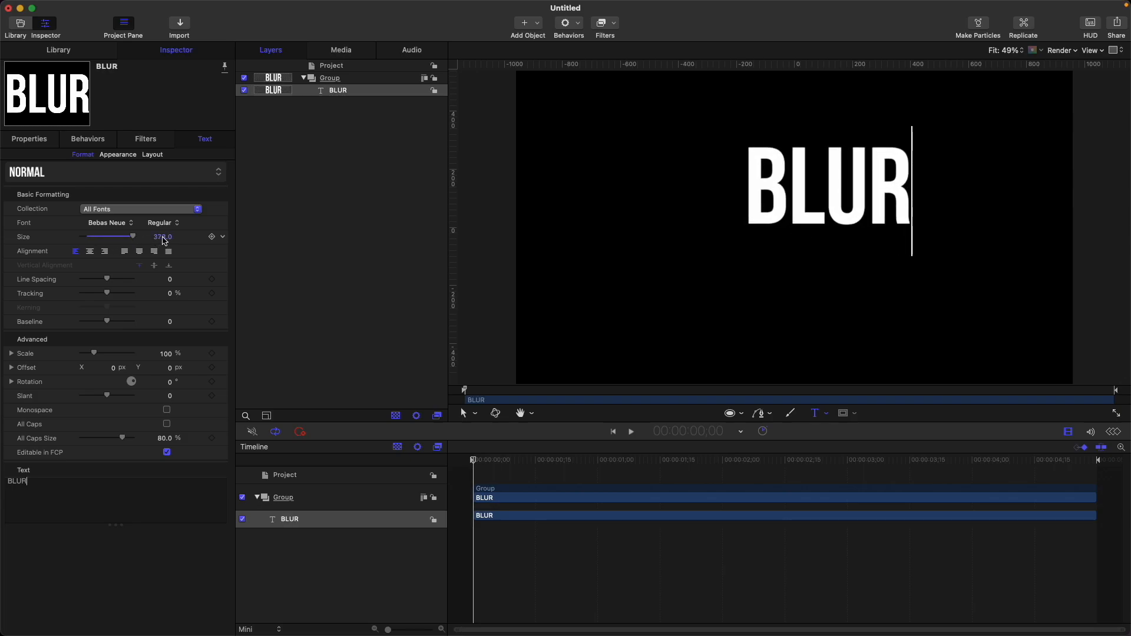
pyautogui.click(89, 254)
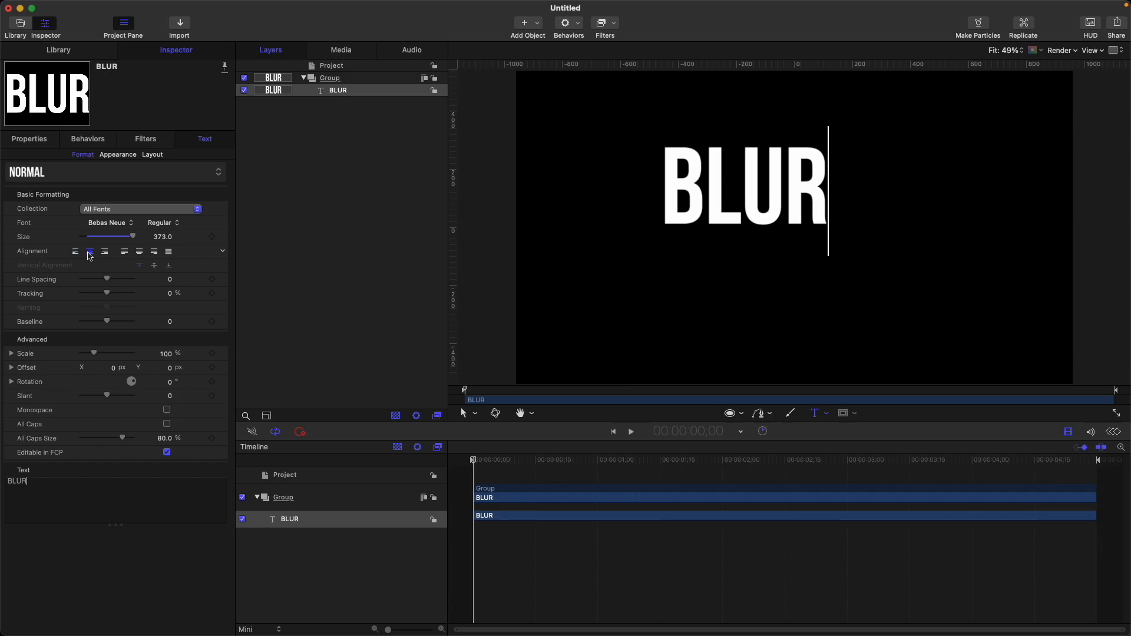
# Step: Set the text group's Y position to -119.6 px
pyautogui.click(30, 139)
pyautogui.rightClick(230, 177)
pyautogui.click(231, 178)
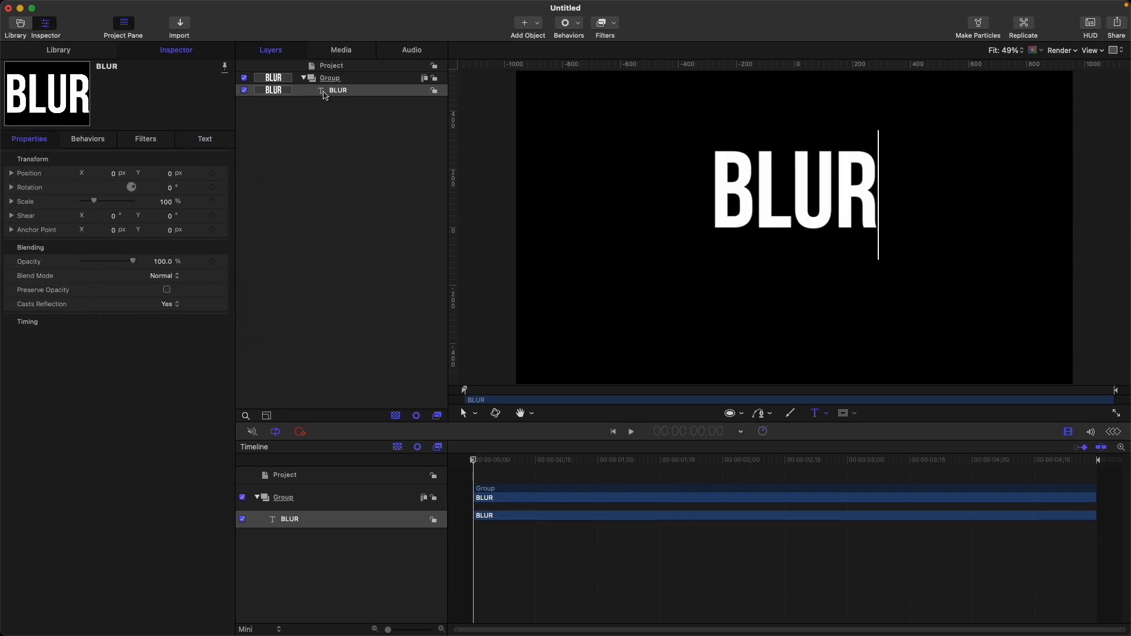
pyautogui.click(333, 83)
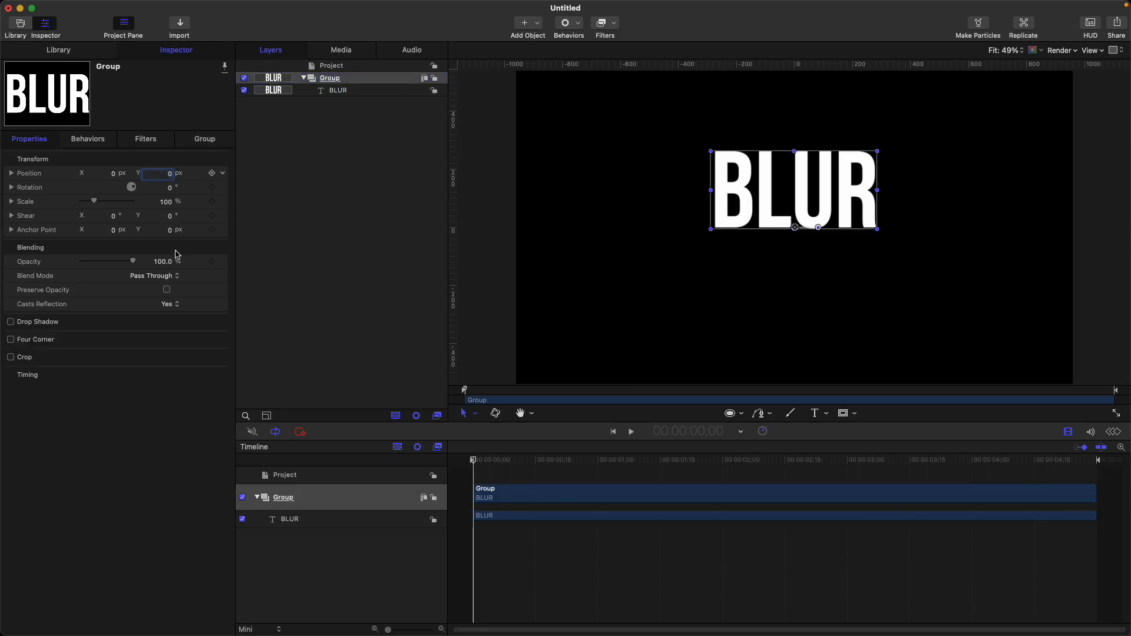
pyautogui.moveTo(173, 177); pyautogui.dragTo(344, 175)
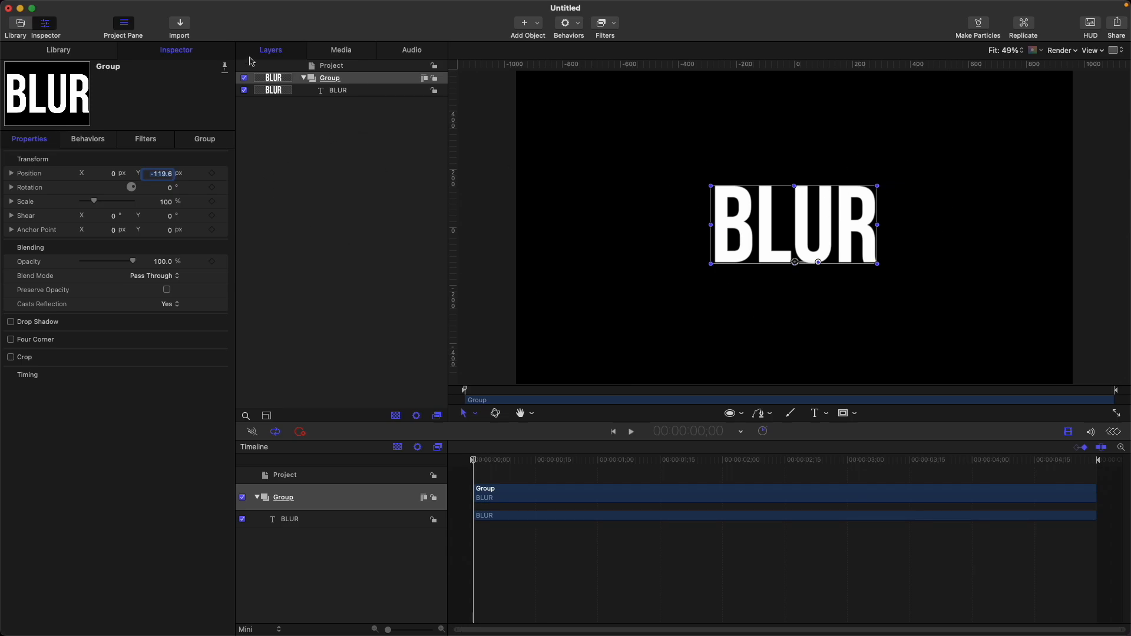
# Step: Add a second group and rename it GLASS
pyautogui.press('super+shift+n')
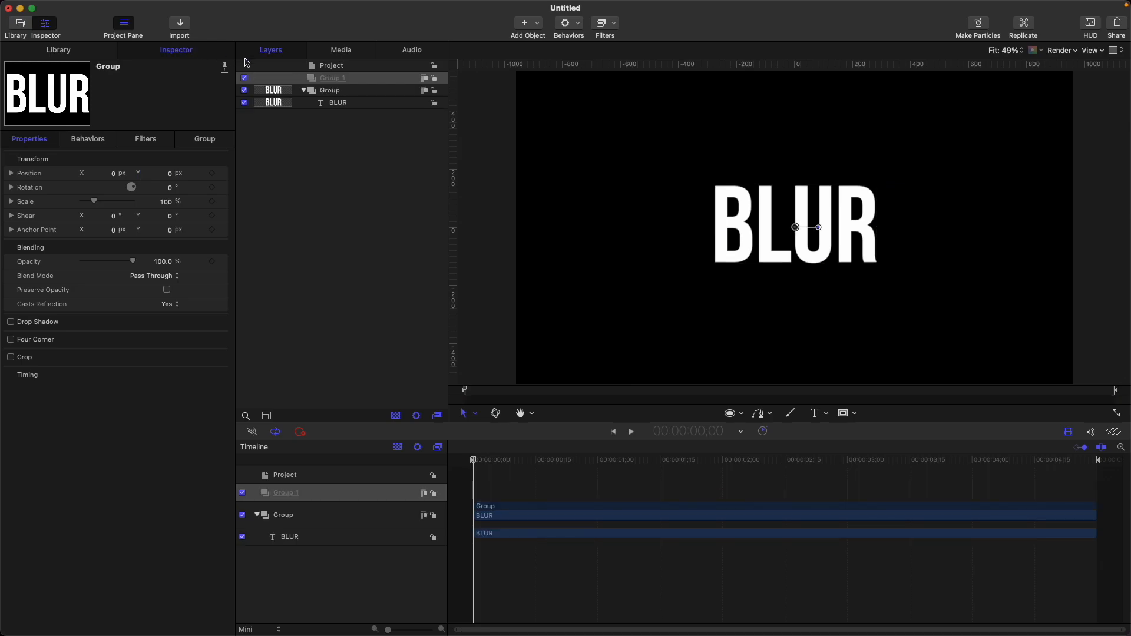
pyautogui.doubleClick(354, 78)
pyautogui.moveTo(363, 79); pyautogui.dragTo(281, 79)
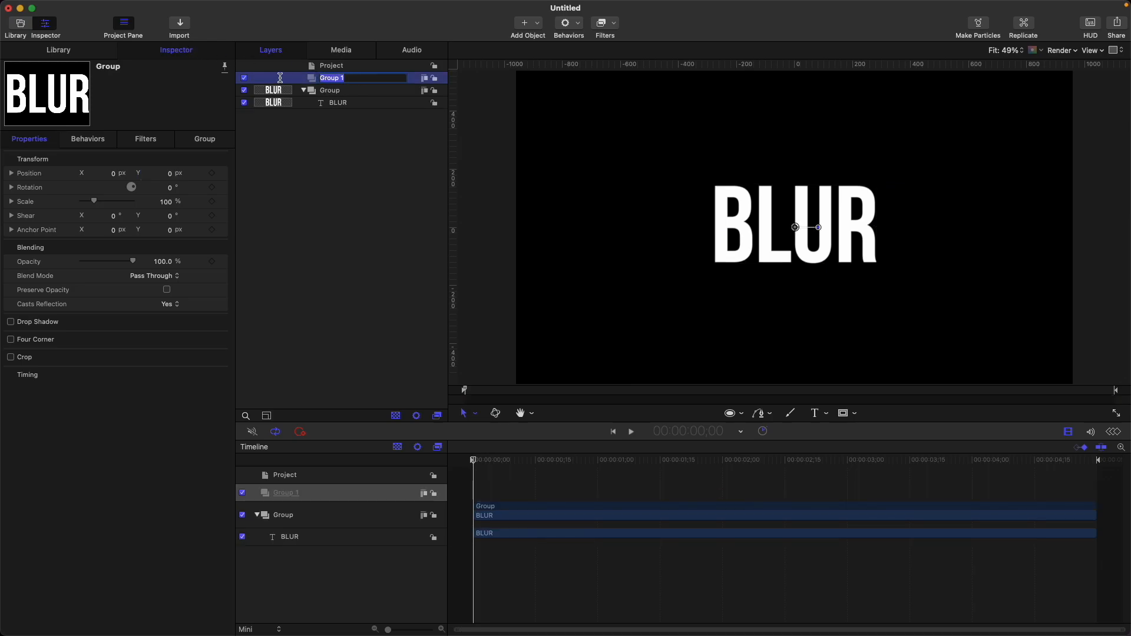
pyautogui.write('GLASS')
pyautogui.press('Return')
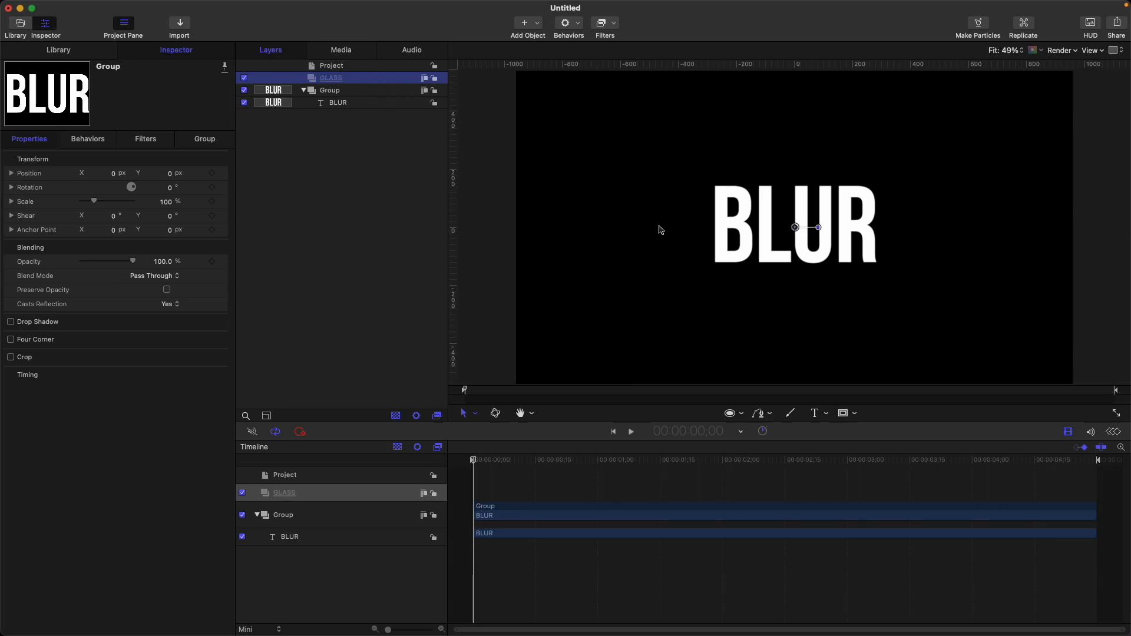
# Step: Draw a circle about 600 px across over the left part of the text inside the GLASS group
pyautogui.press('c')
pyautogui.moveTo(587, 139); pyautogui.dragTo(759, 312)
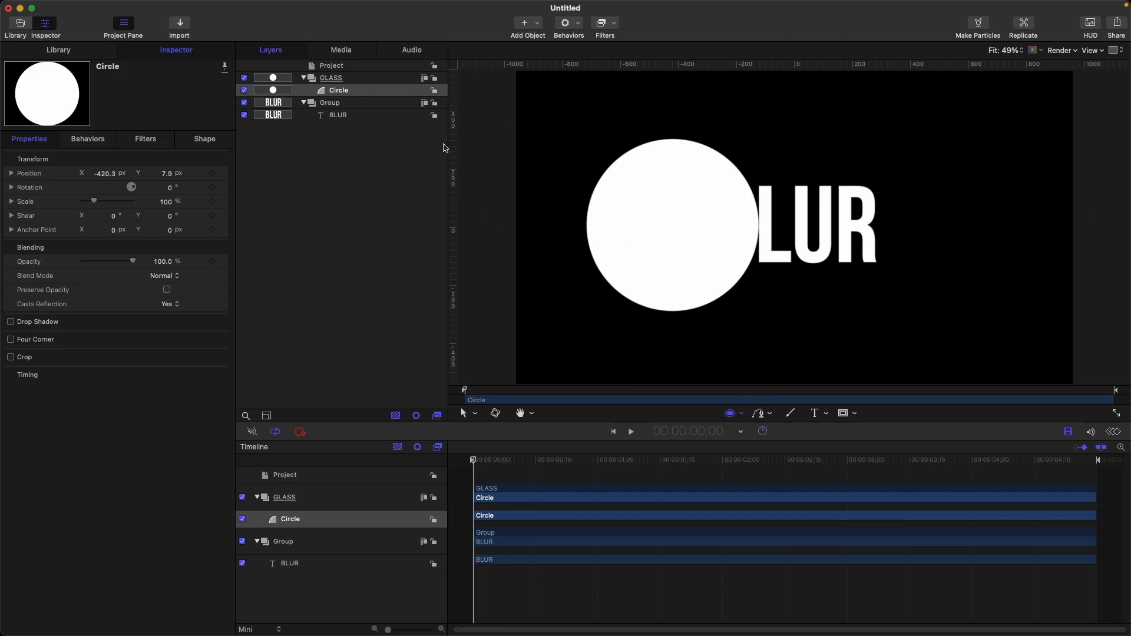
pyautogui.moveTo(133, 265)
pyautogui.mouseDown()
pyautogui.moveTo(93, 263)
pyautogui.moveTo(140, 263)
pyautogui.mouseUp()
# Step: Duplicate the circle and set the copy's radius to 15
pyautogui.press('super+d')
pyautogui.click(370, 102)
pyautogui.click(364, 93)
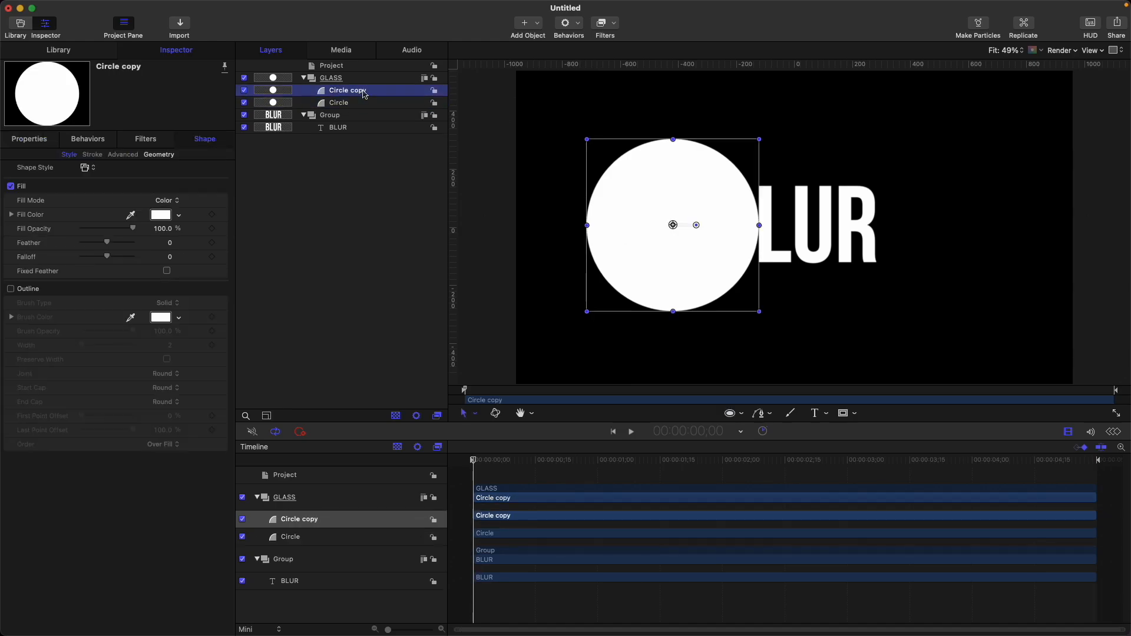
pyautogui.click(159, 154)
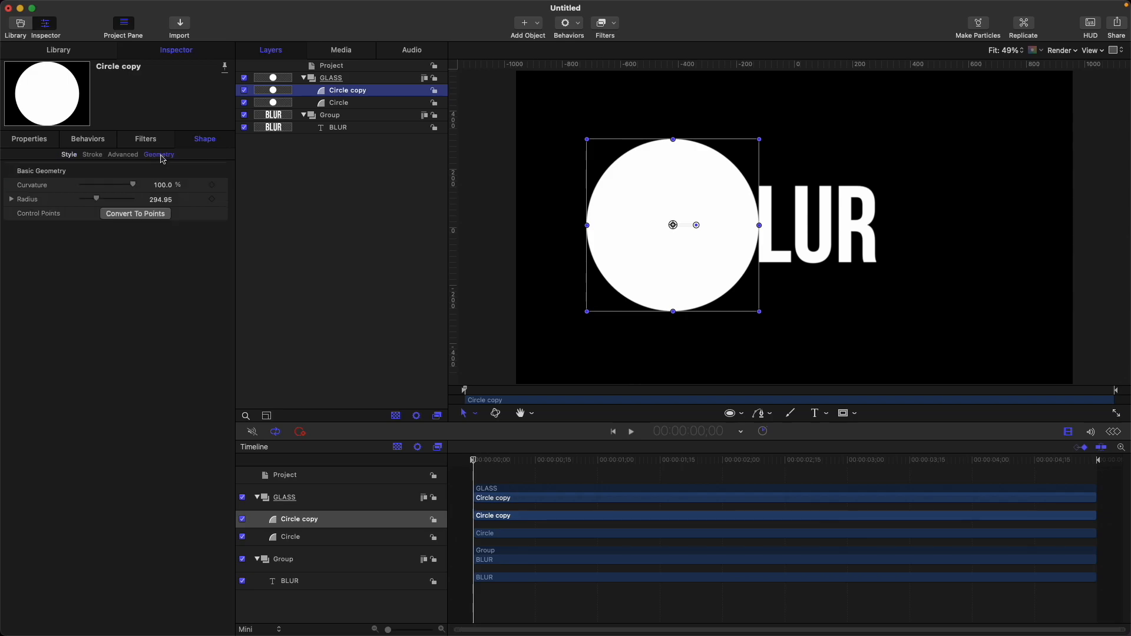
pyautogui.moveTo(163, 203); pyautogui.dragTo(2, 204)
pyautogui.click(162, 199)
pyautogui.write('15')
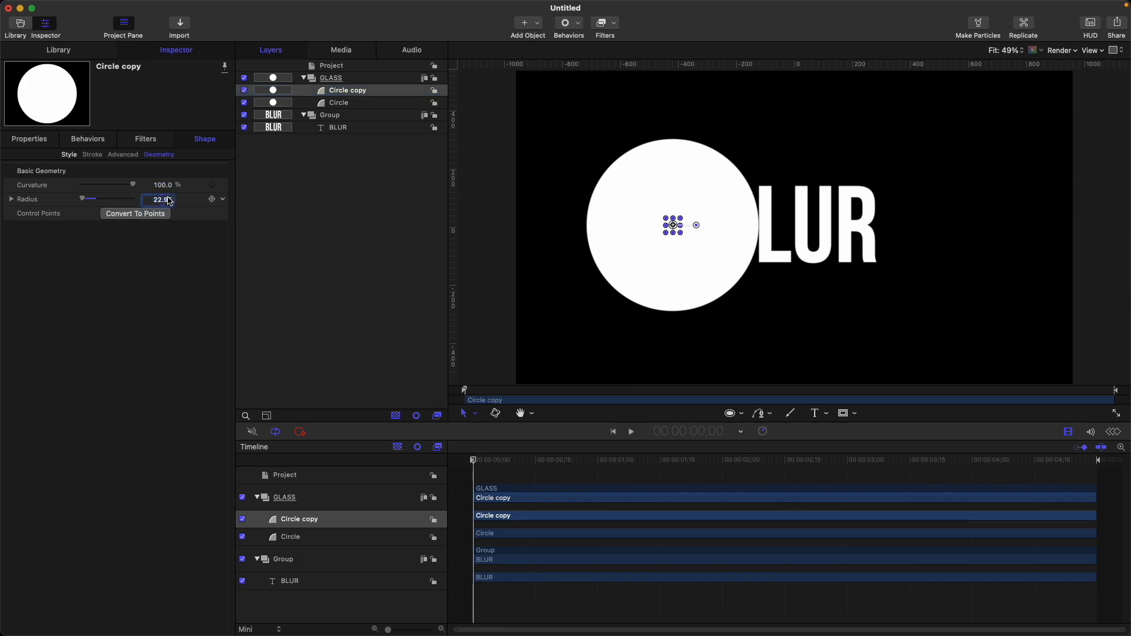
pyautogui.press('Return')
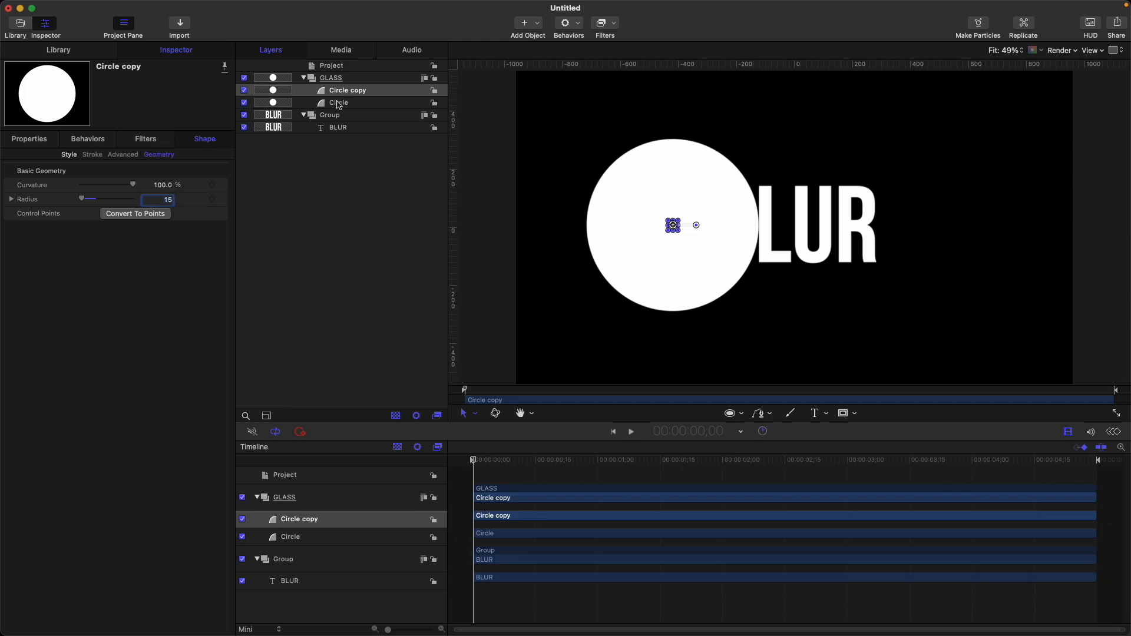
# Step: Rename the small circle copy MASK
pyautogui.doubleClick(370, 93)
pyautogui.press('super+a')
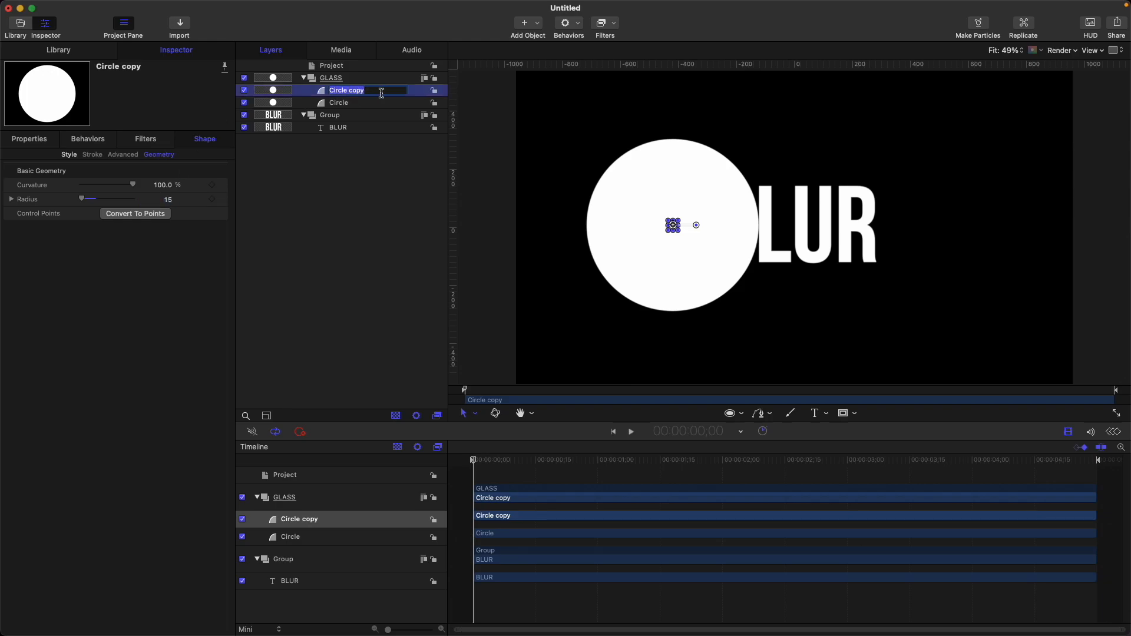
pyautogui.write('MASK')
pyautogui.press('Return')
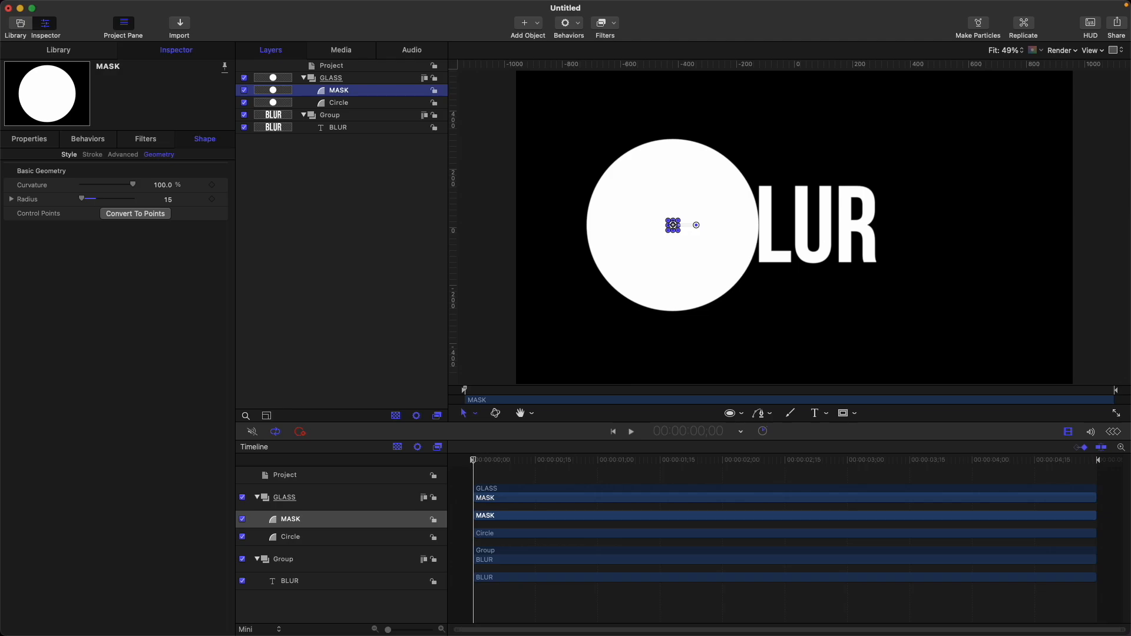
# Step: Add an image mask to the large circle using MASK as its source, and invert the mask
pyautogui.click(342, 103)
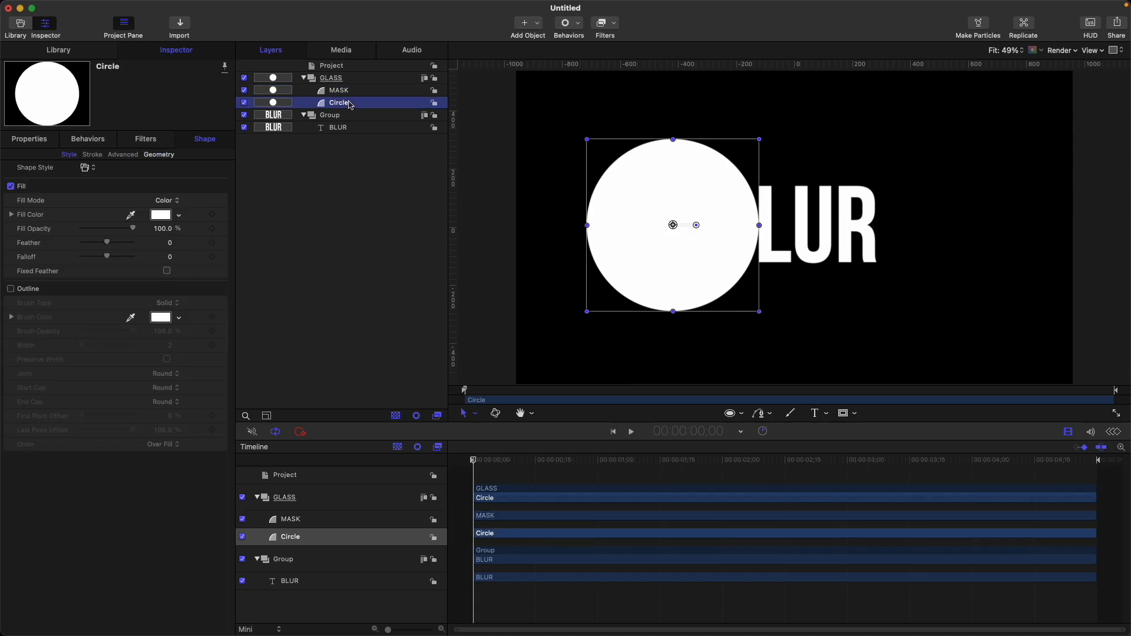
pyautogui.press('super+shift+m')
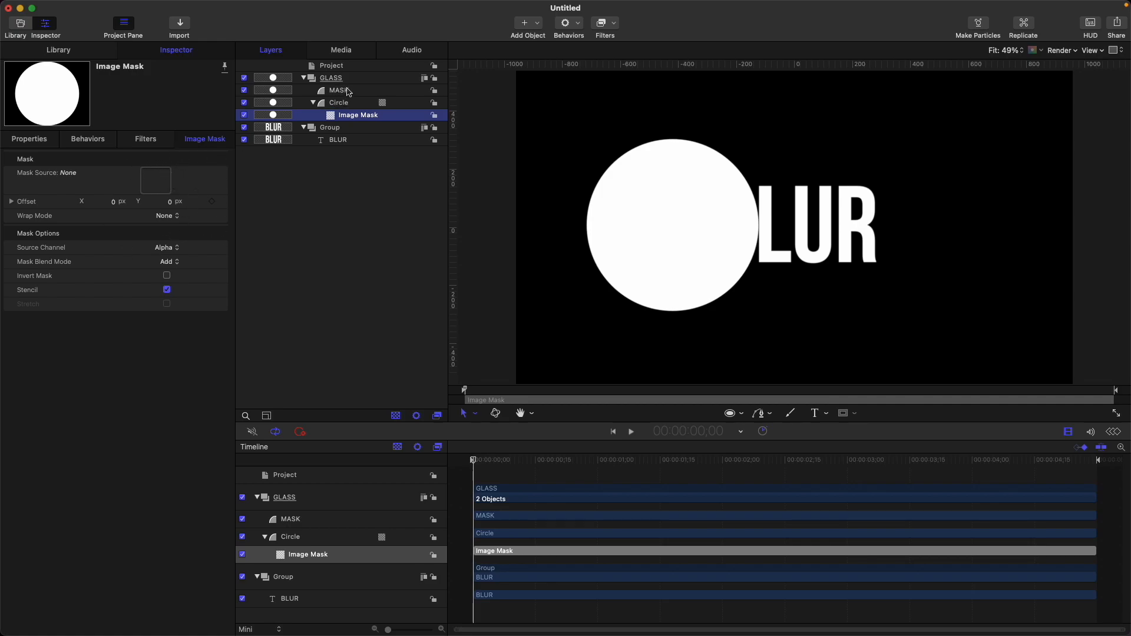
pyautogui.moveTo(348, 92); pyautogui.dragTo(156, 182)
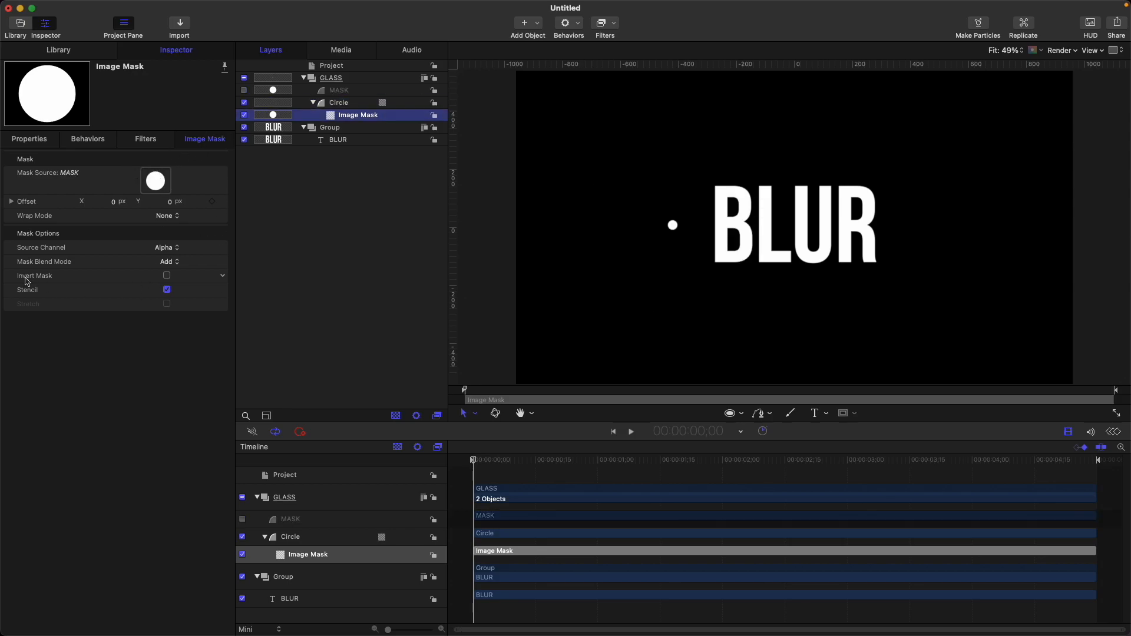
pyautogui.click(166, 277)
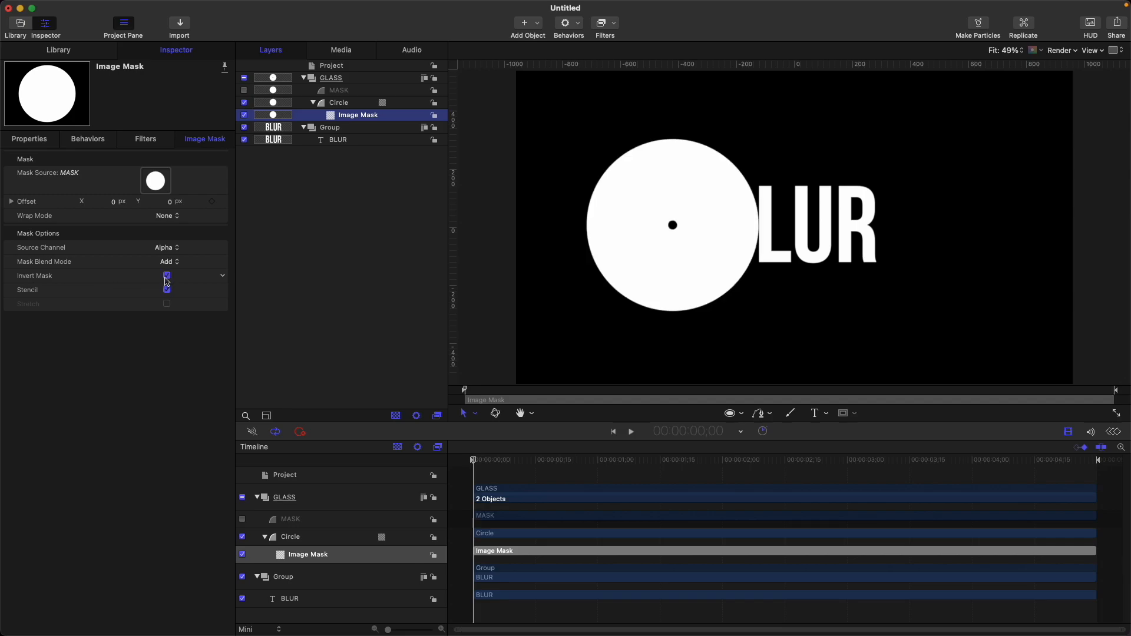
# Step: Set the MASK shape's feather to 800 and its falloff to -100
pyautogui.click(362, 93)
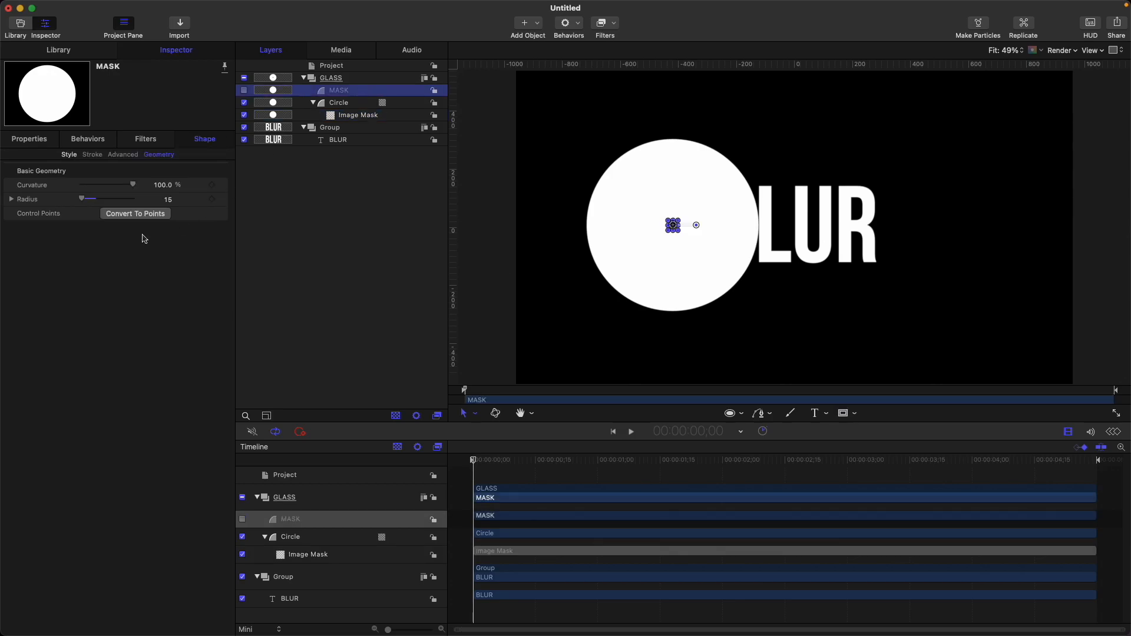
pyautogui.click(67, 154)
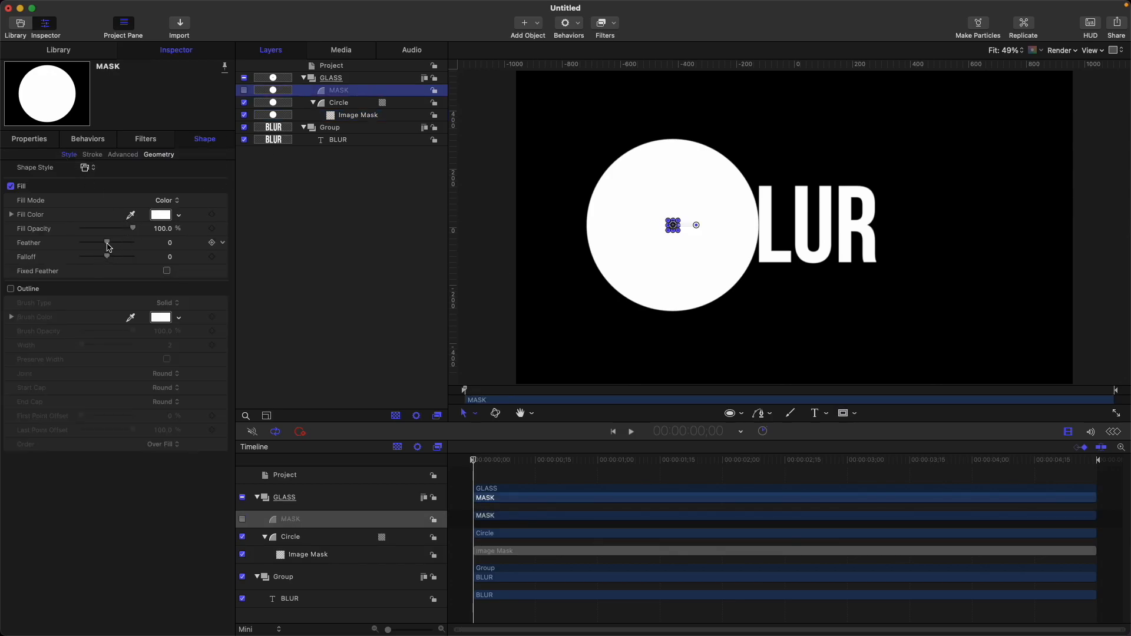
pyautogui.moveTo(107, 242); pyautogui.dragTo(134, 243)
pyautogui.doubleClick(163, 244)
pyautogui.write('800')
pyautogui.press('Return')
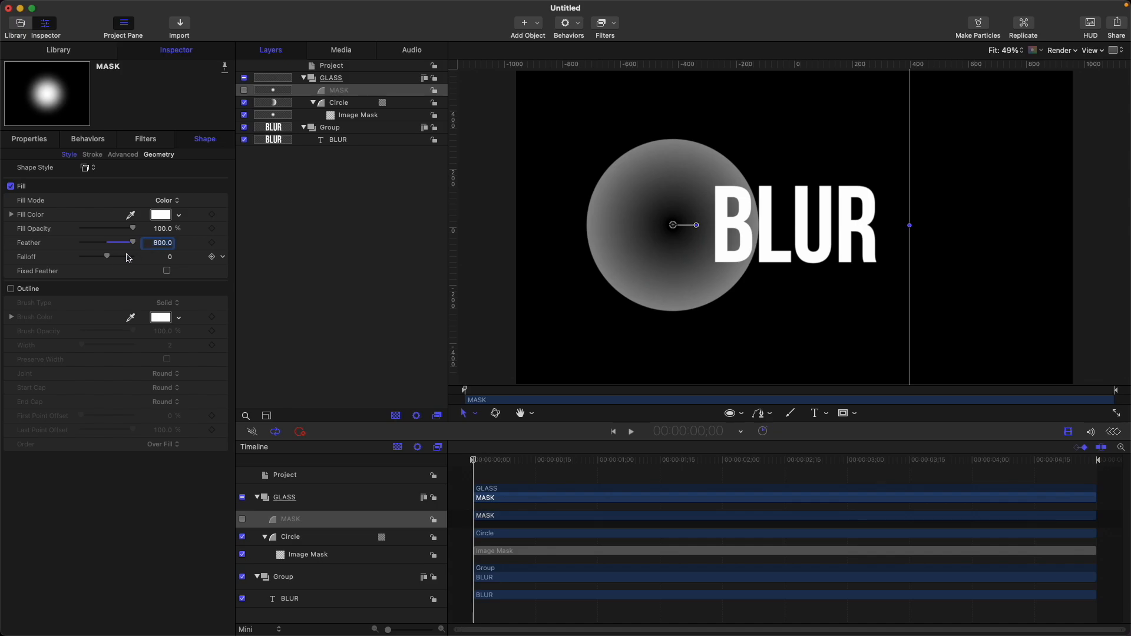
pyautogui.moveTo(107, 257); pyautogui.dragTo(3, 259)
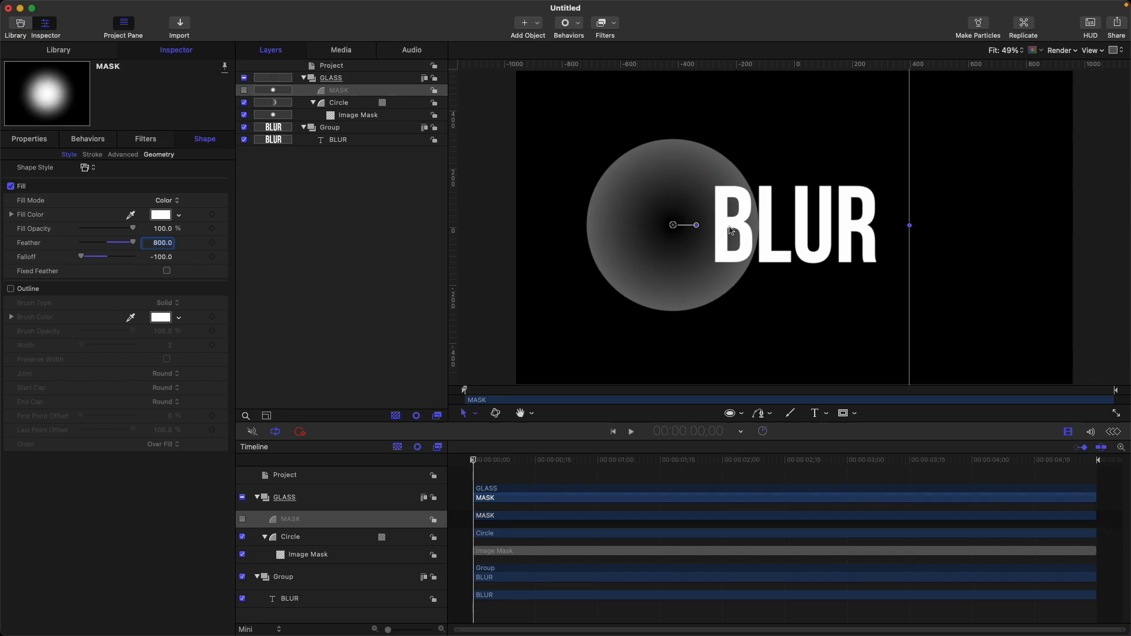
# Step: Duplicate the masked circle and delete the duplicate's image mask
pyautogui.click(342, 104)
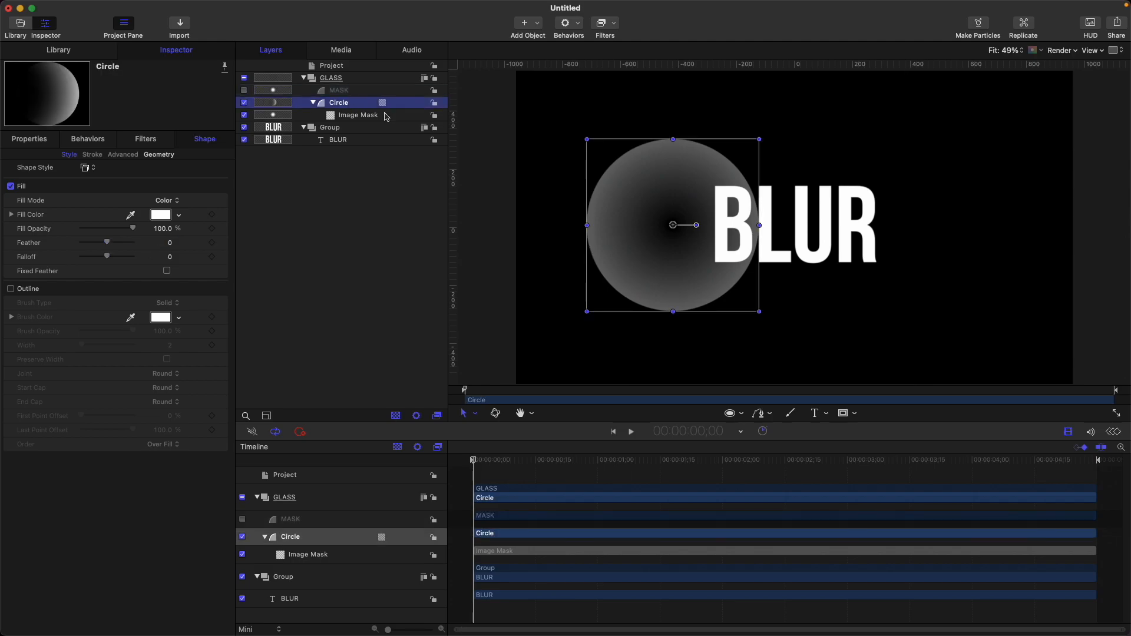
pyautogui.press('super+d')
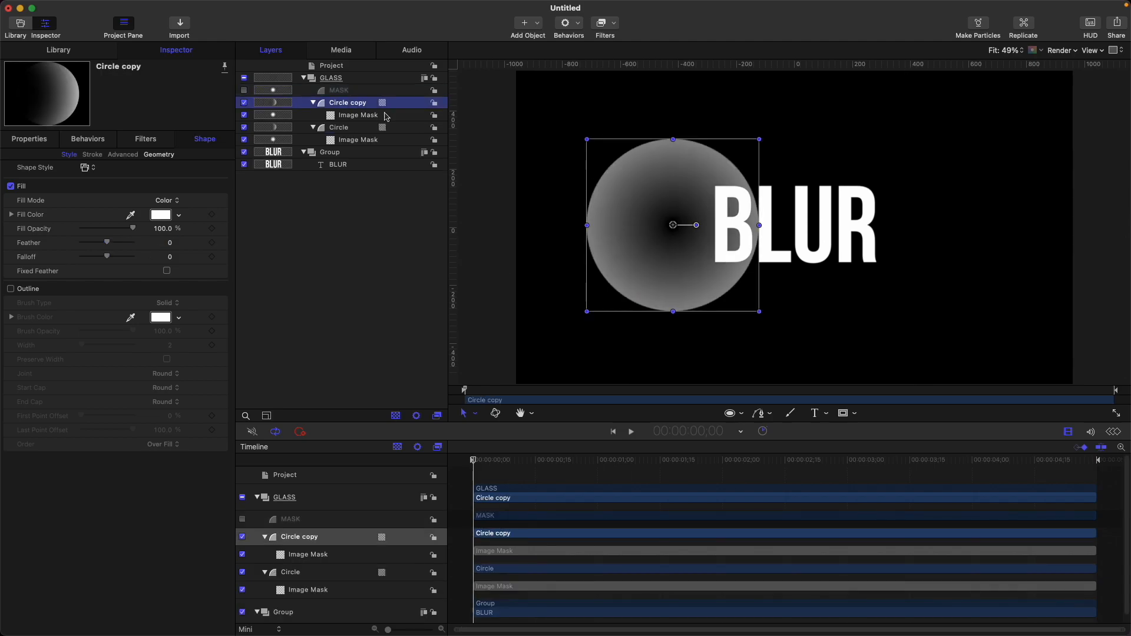
pyautogui.click(373, 116)
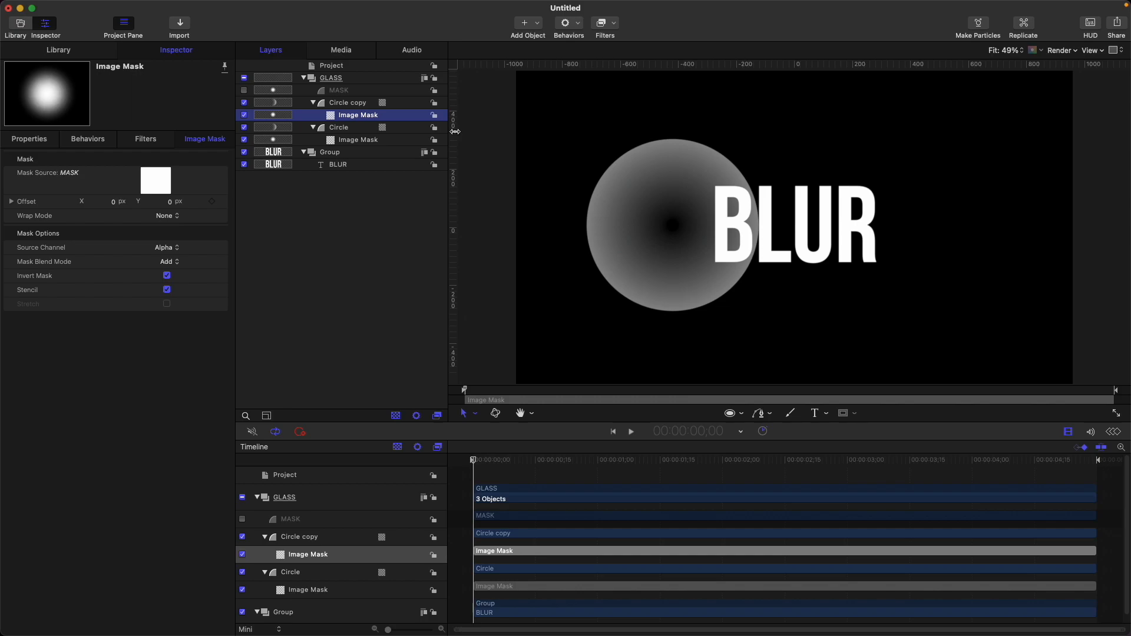
pyautogui.press('Delete')
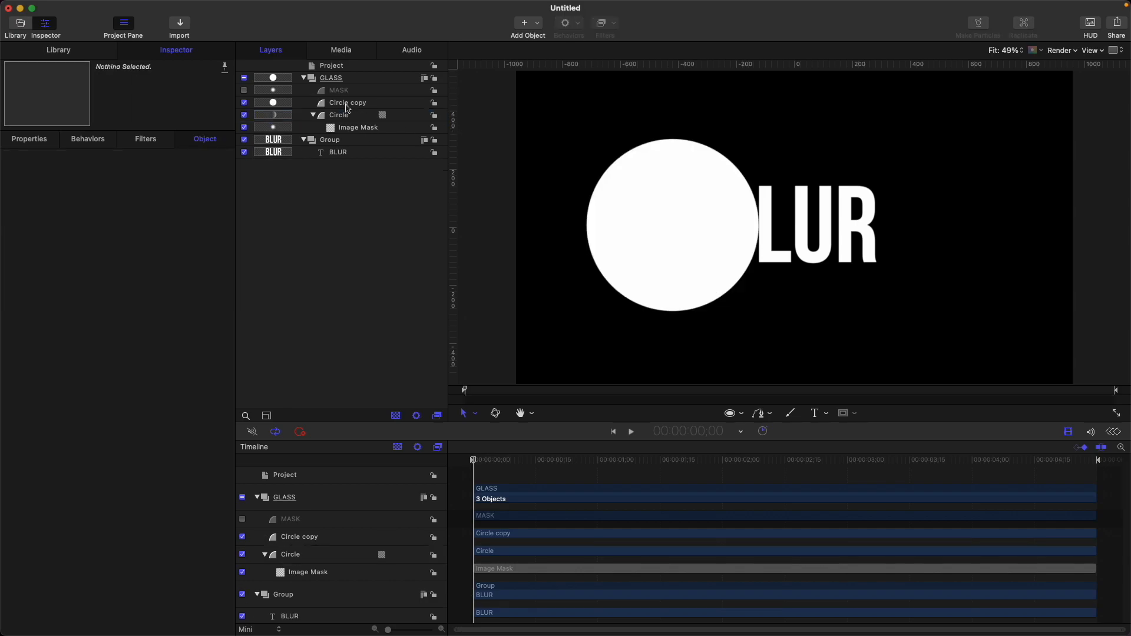
# Step: Rename the unmasked circle copy OUTLINE
pyautogui.click(348, 106)
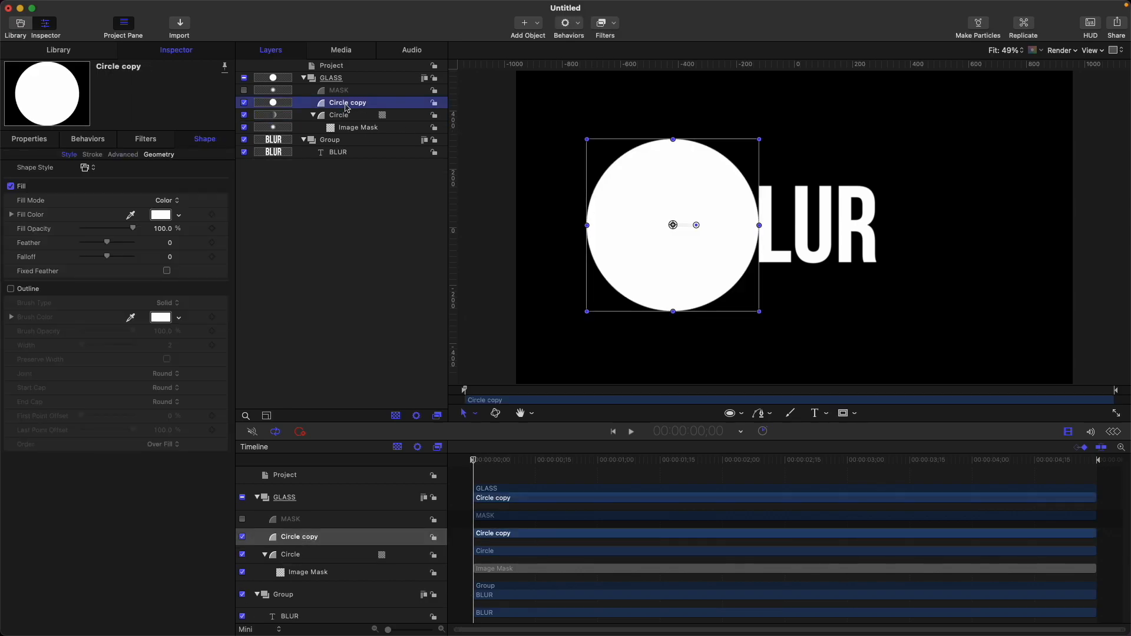
pyautogui.press('Return')
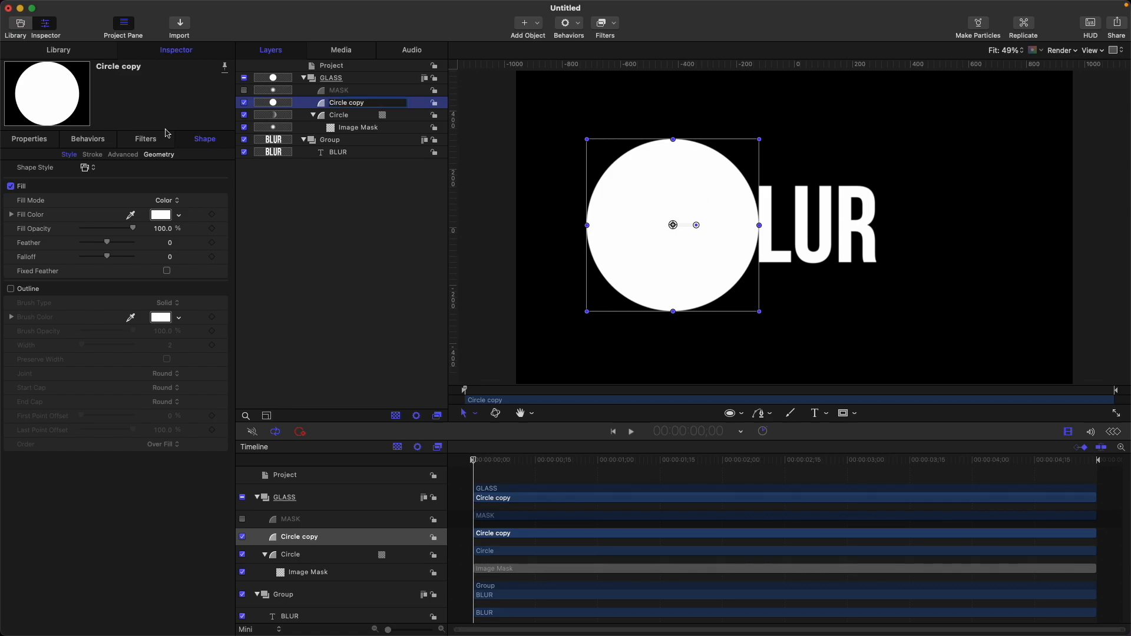
pyautogui.write('OUTLINE')
pyautogui.press('Return')
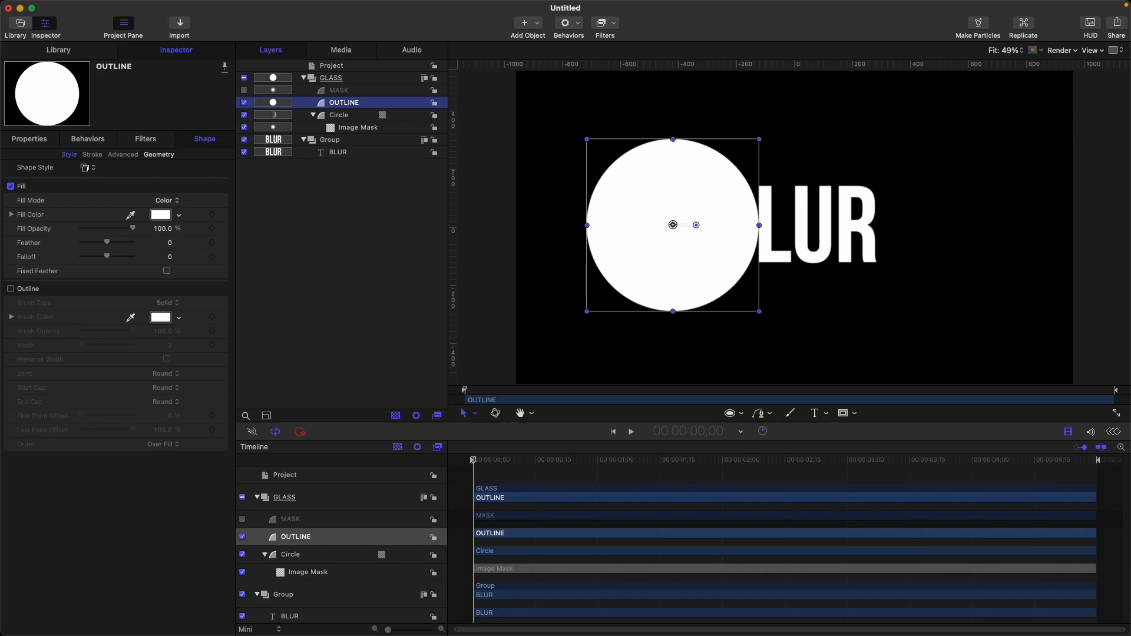
# Step: Turn off the OUTLINE shape's fill, enable its outline, and set the outline width to 1
pyautogui.click(10, 186)
pyautogui.click(11, 288)
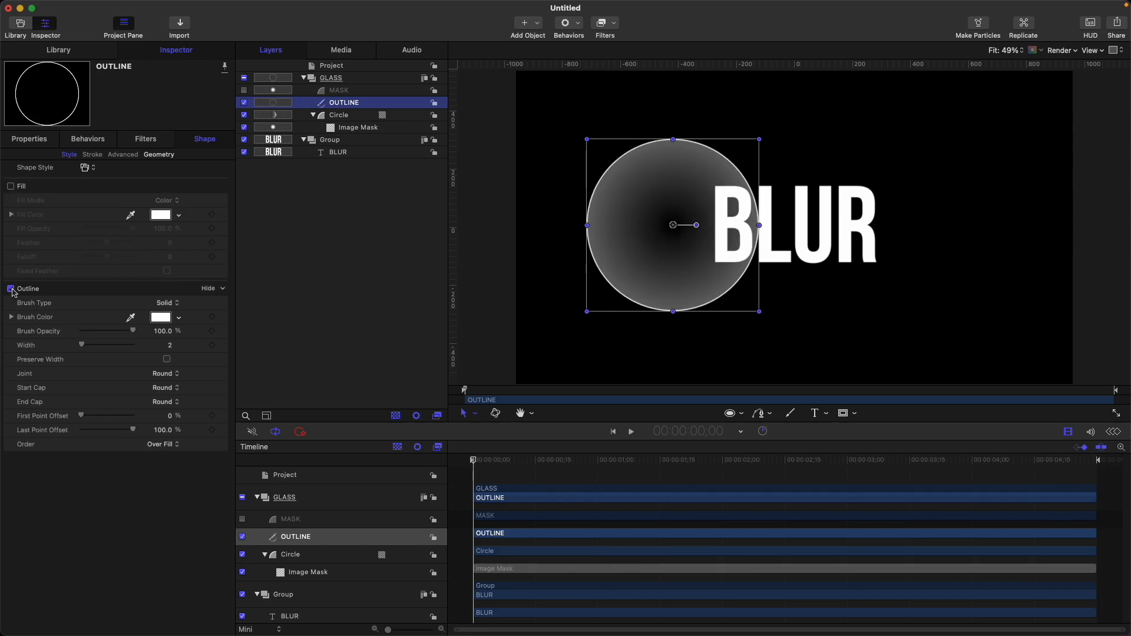
pyautogui.click(169, 348)
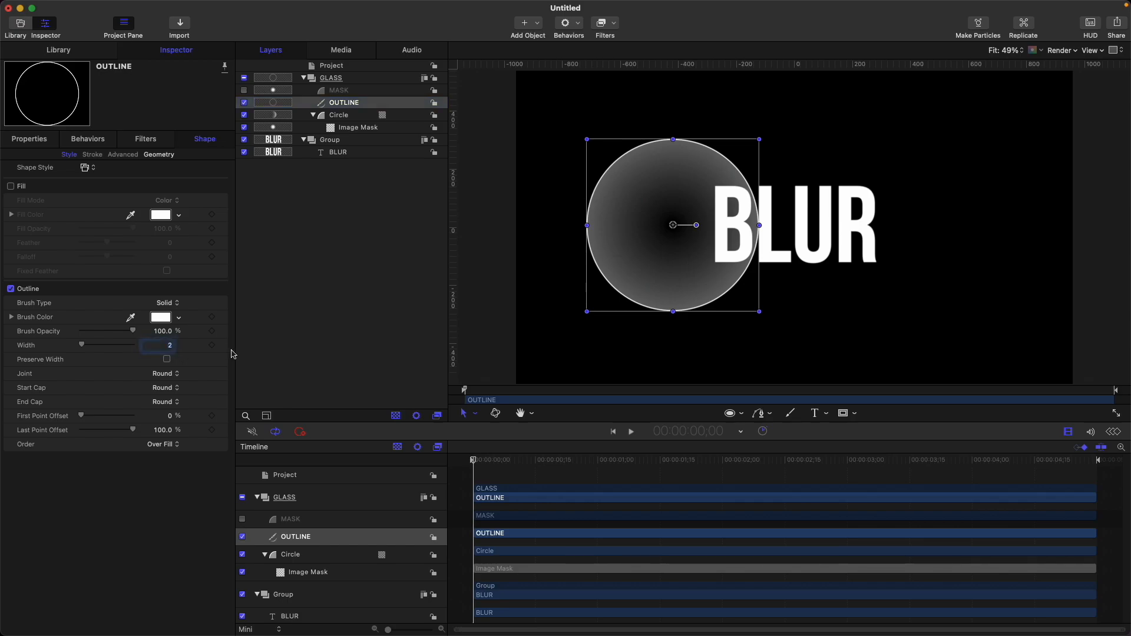
pyautogui.write('1')
# Step: Duplicate the GLASS group and move the copy below the original in the layer order
pyautogui.click(304, 78)
pyautogui.click(371, 79)
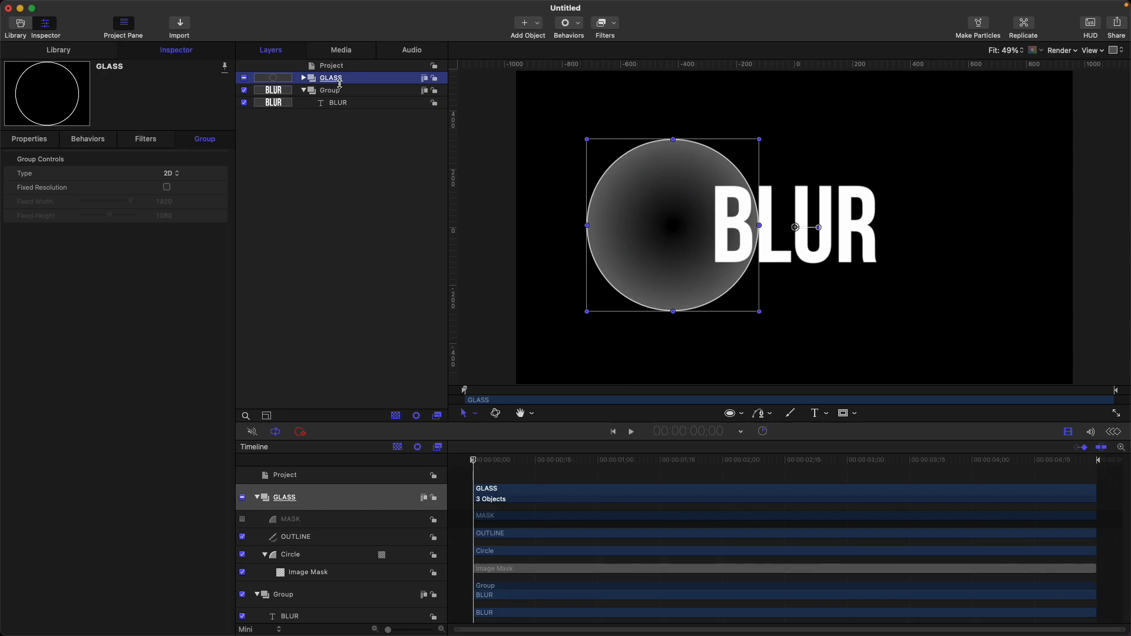
pyautogui.press('super+d')
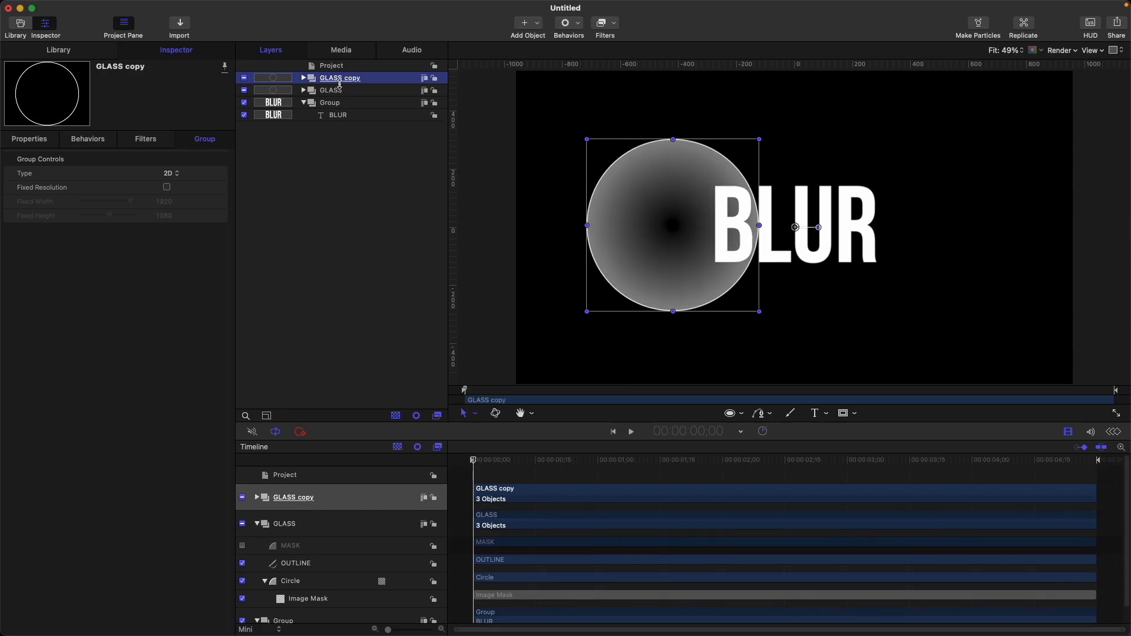
pyautogui.press('super+bracketleft')
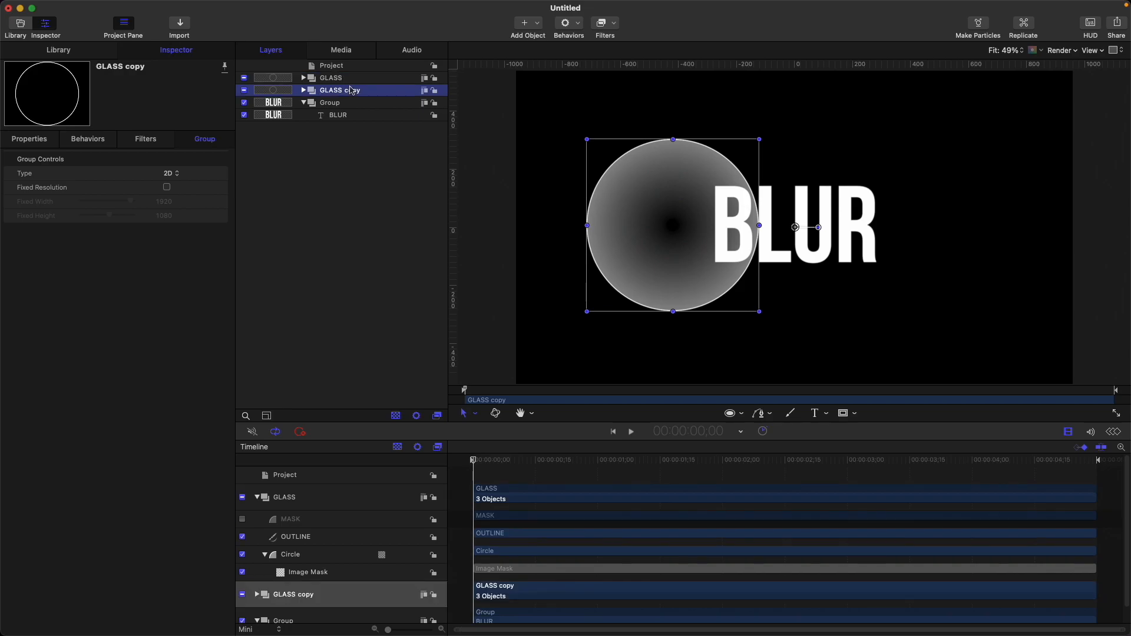
# Step: Add a Link parameter behavior to GLASS copy's Position, using GLASS as the source object
pyautogui.doubleClick(384, 91)
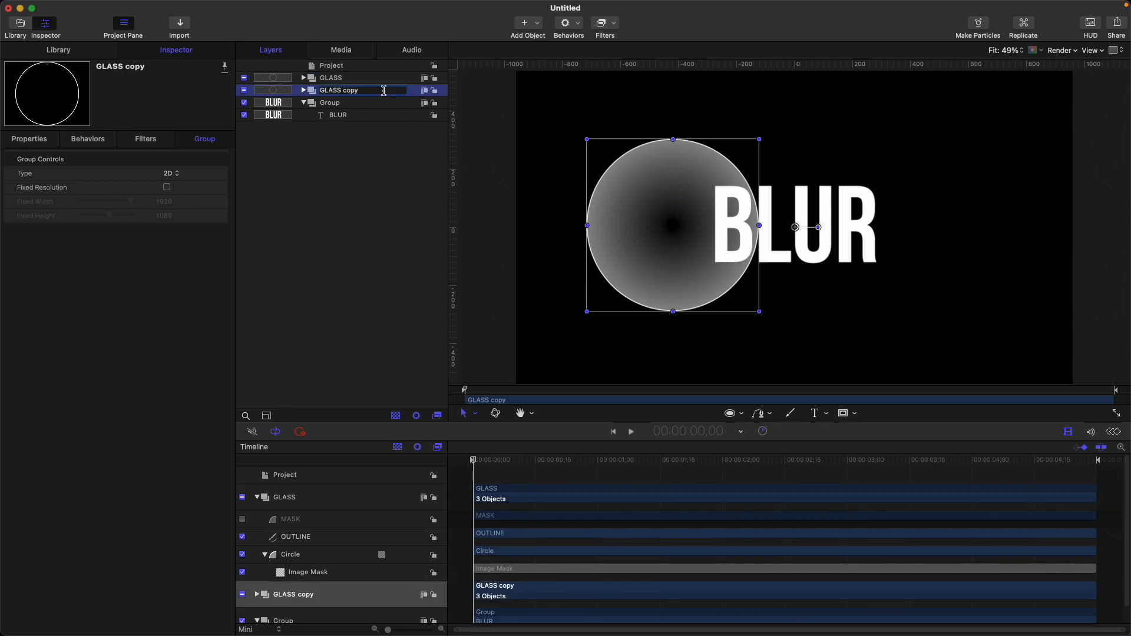
pyautogui.click(346, 209)
pyautogui.click(346, 90)
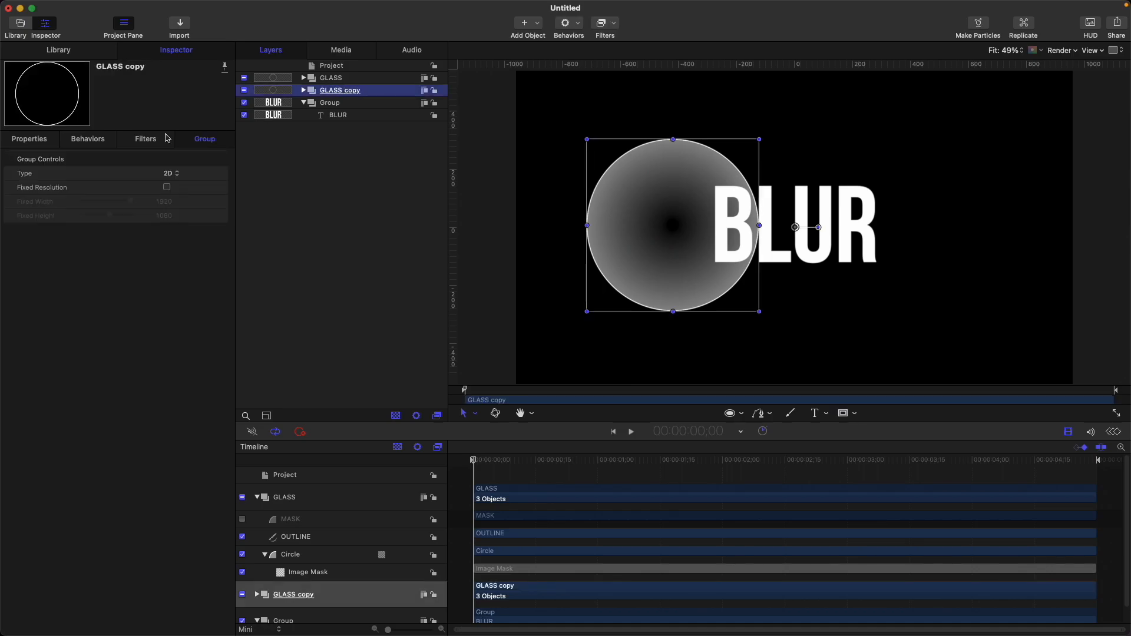
pyautogui.click(35, 140)
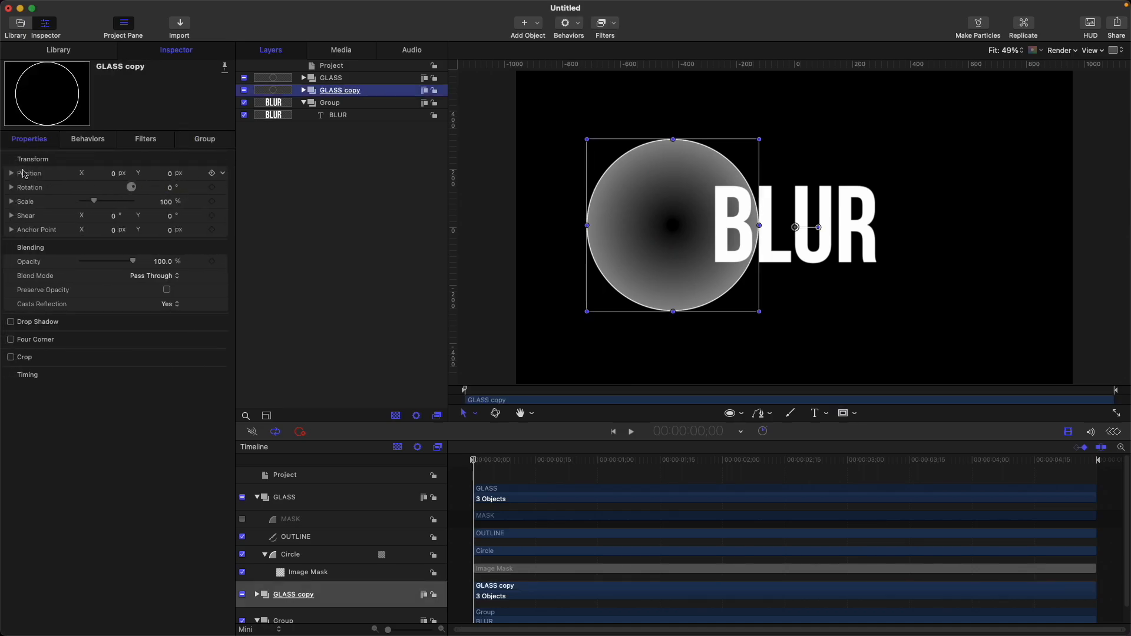
pyautogui.click(224, 175)
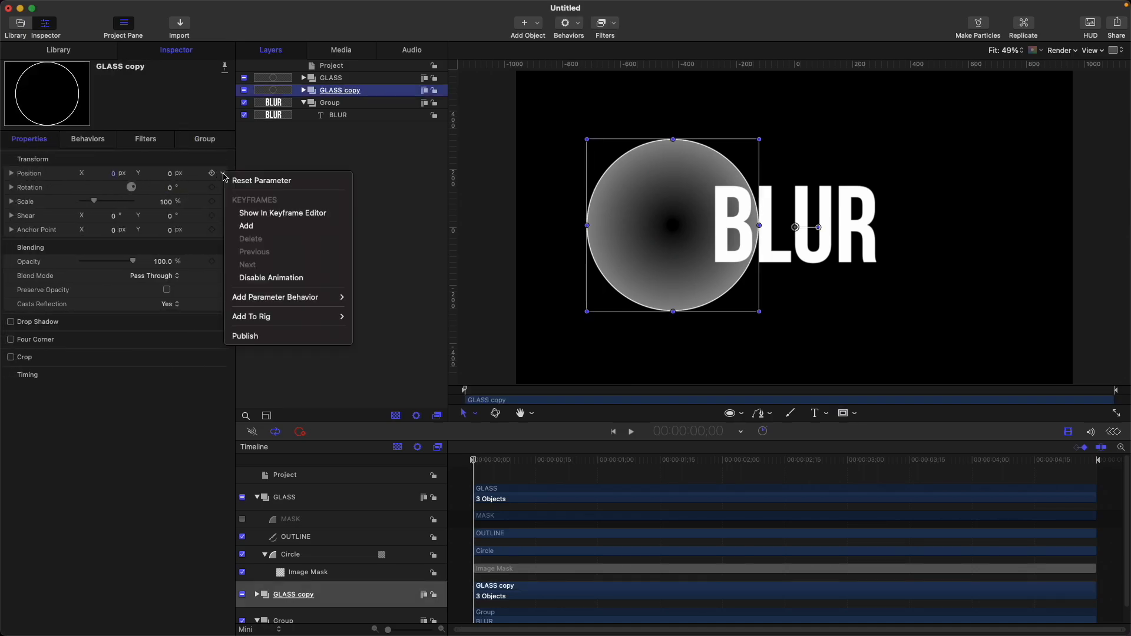
pyautogui.click(223, 177)
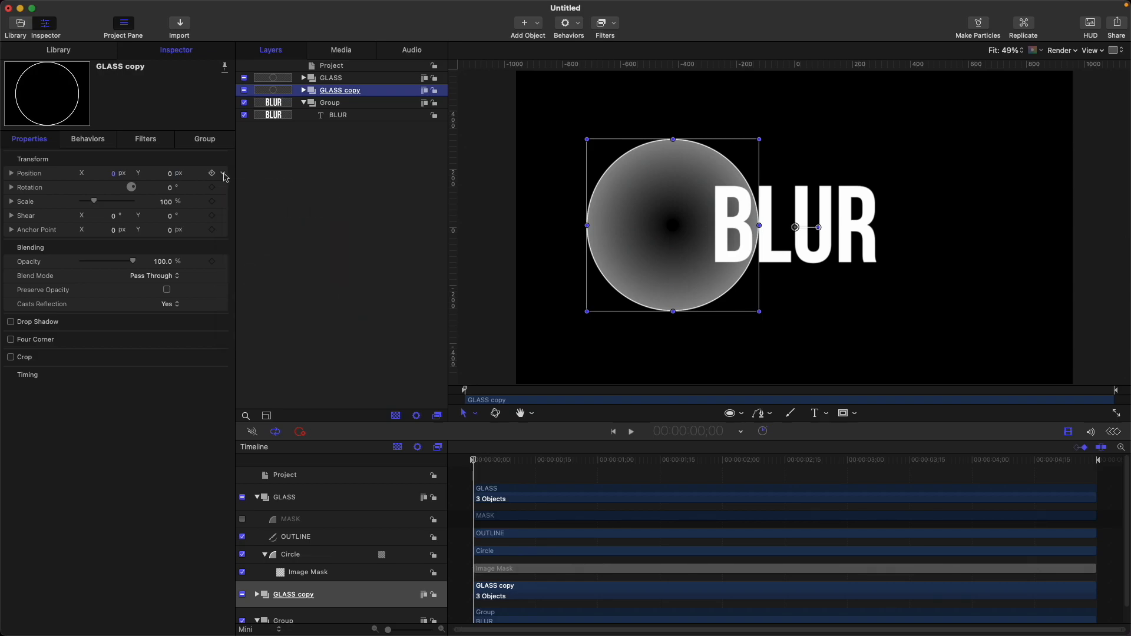
pyautogui.click(223, 175)
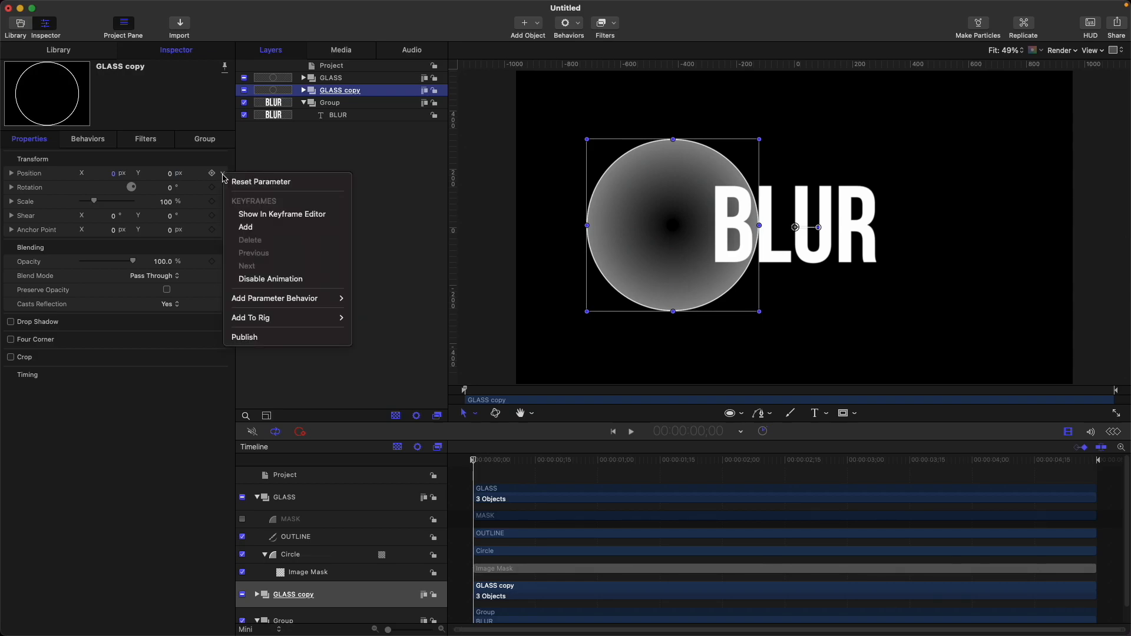
pyautogui.moveTo(292, 299)
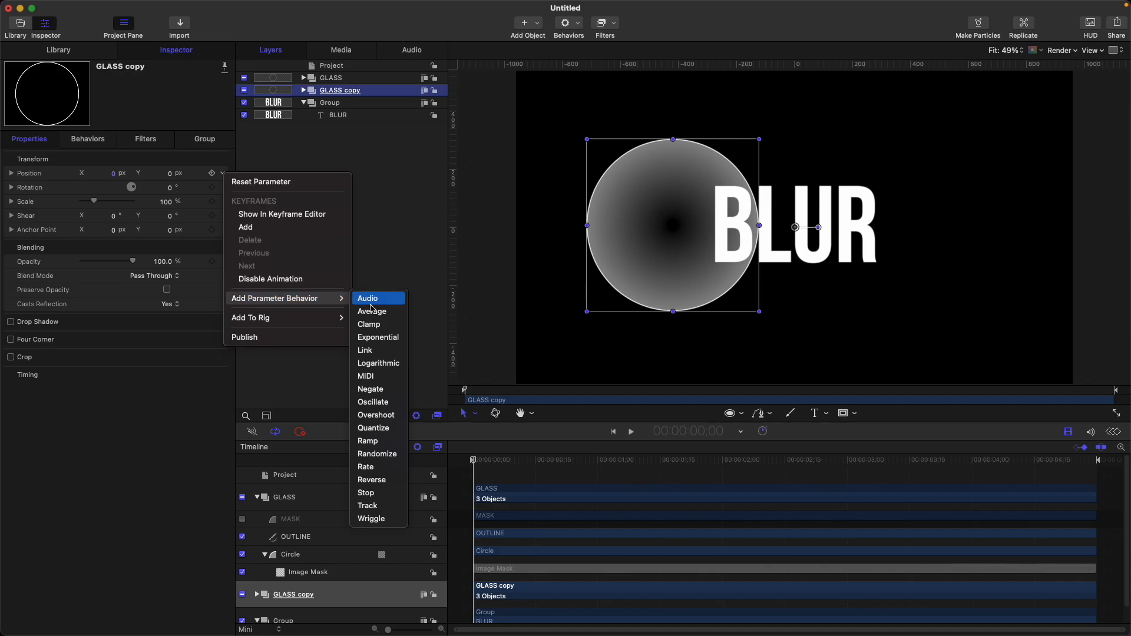
pyautogui.click(377, 354)
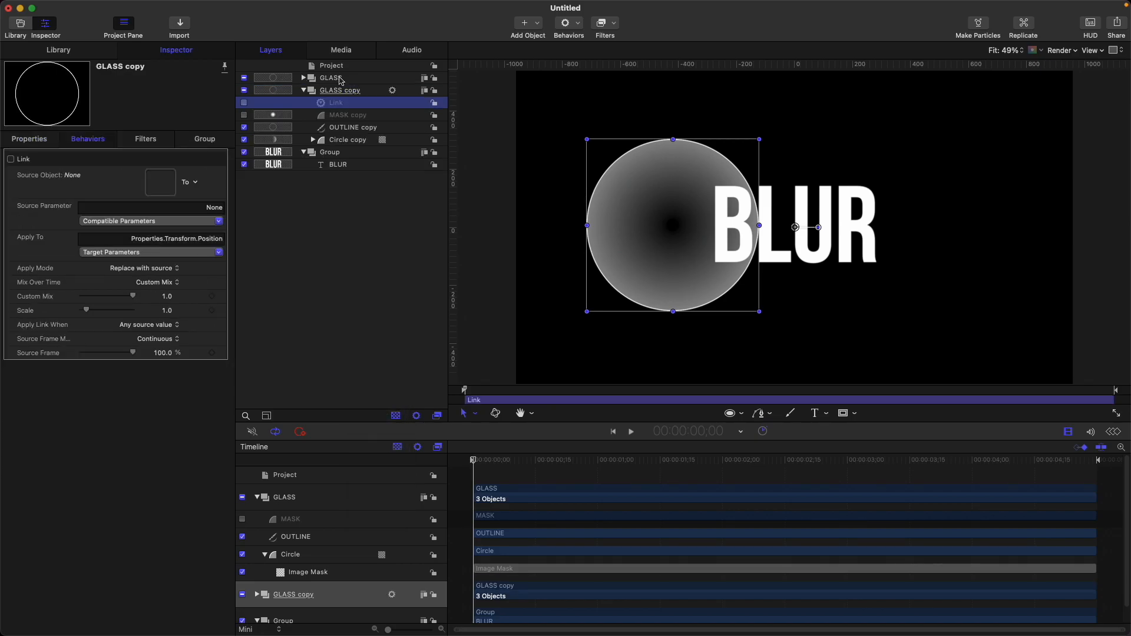
pyautogui.moveTo(340, 80); pyautogui.dragTo(166, 183)
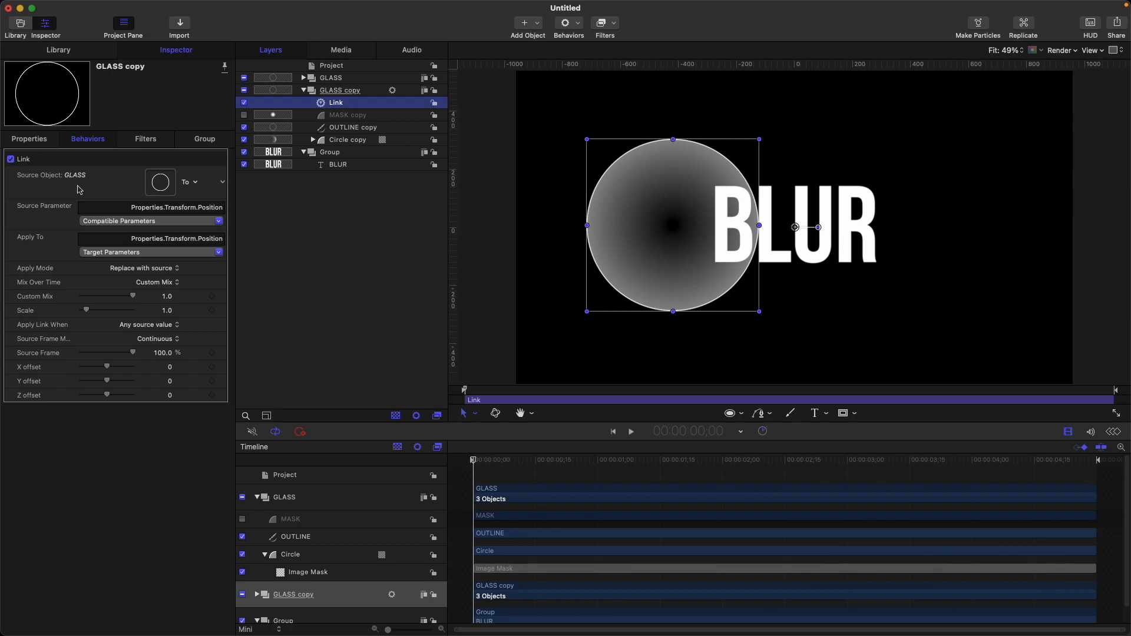
pyautogui.click(304, 90)
pyautogui.click(304, 103)
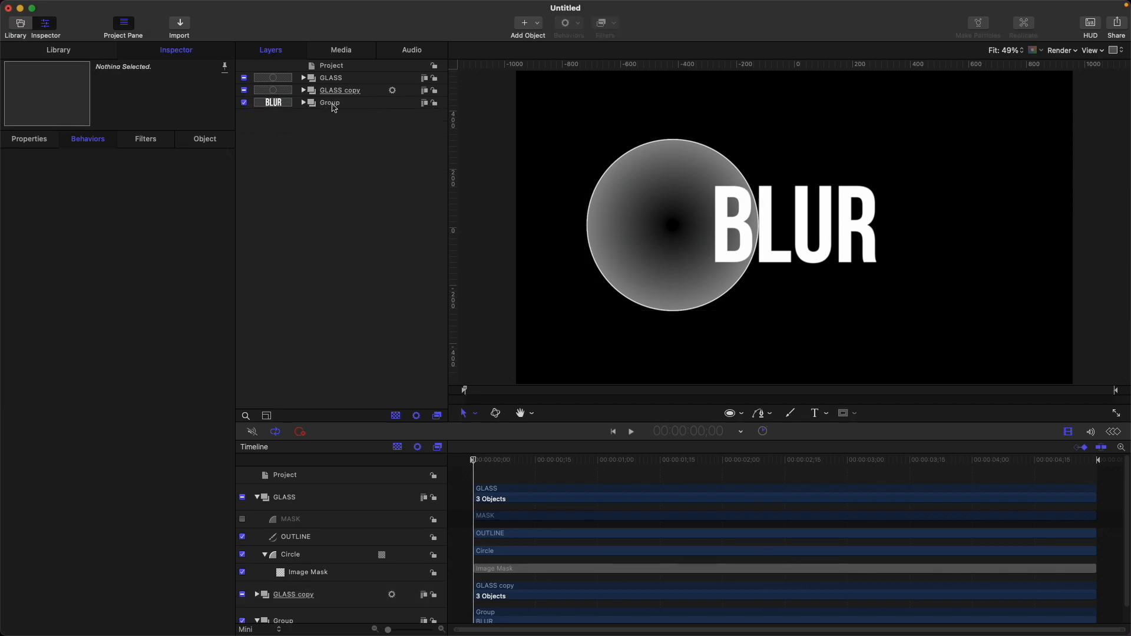
pyautogui.click(352, 104)
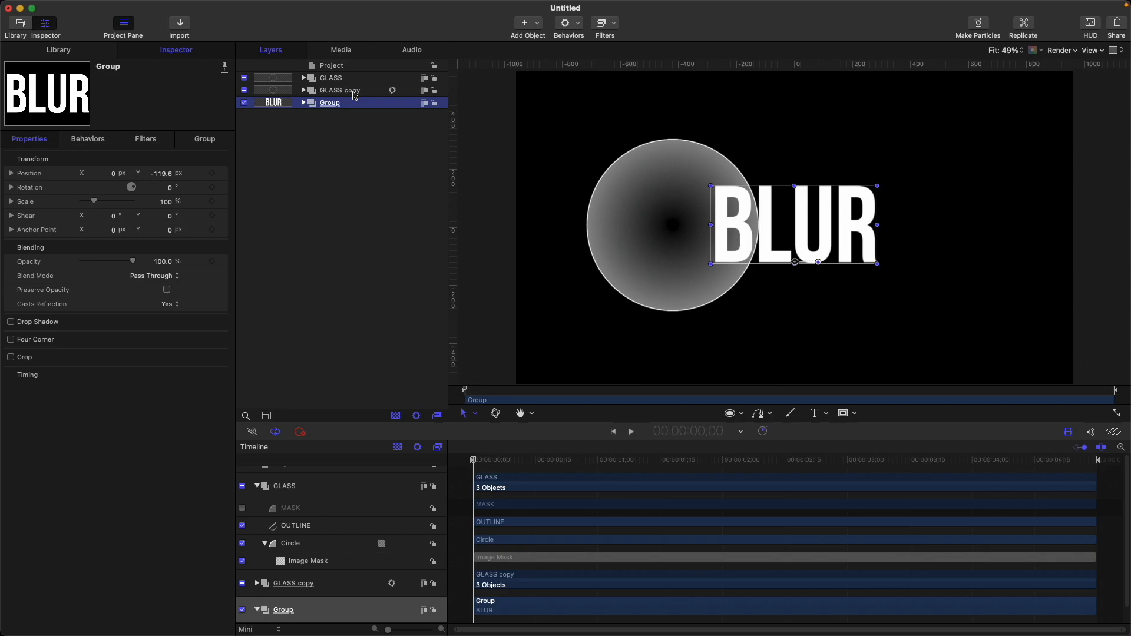
pyautogui.keyDown('shift'); pyautogui.click(354, 92); pyautogui.keyUp('shift')
pyautogui.press('super+shift+g')
pyautogui.click(39, 136)
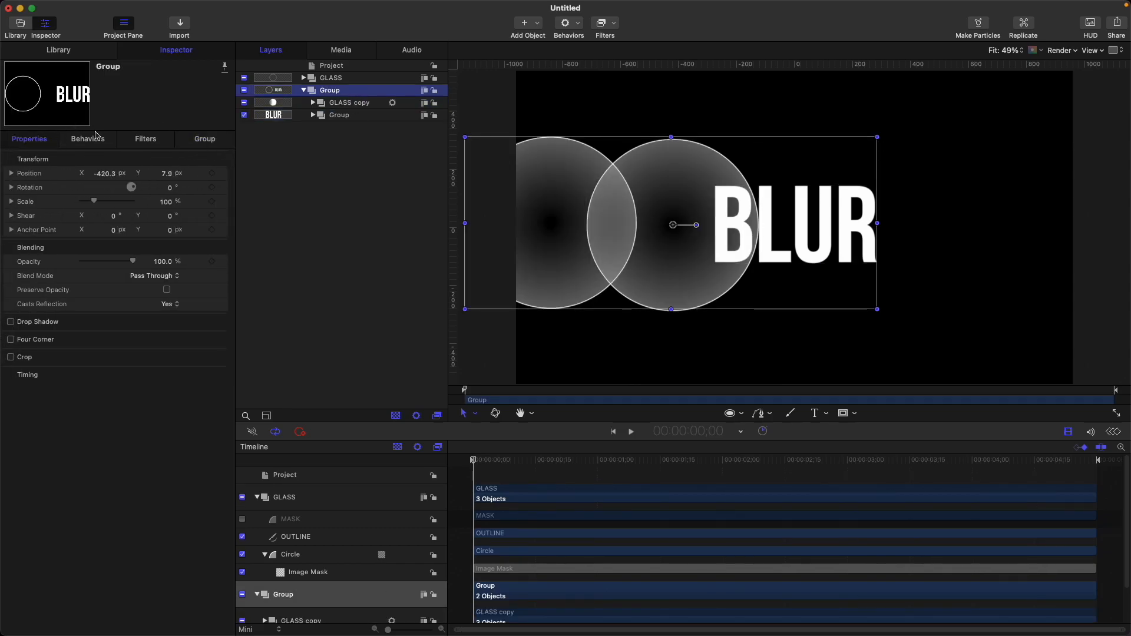
pyautogui.press('super+z')
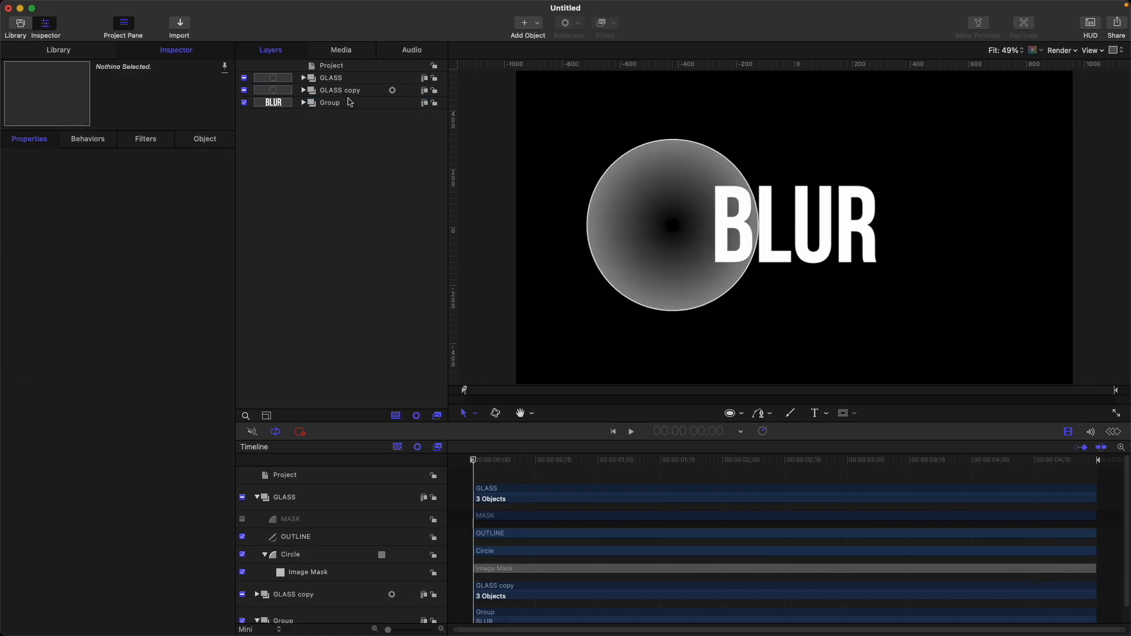
# Step: Create a new empty group and move GLASS copy and the text Group into it
pyautogui.click(349, 92)
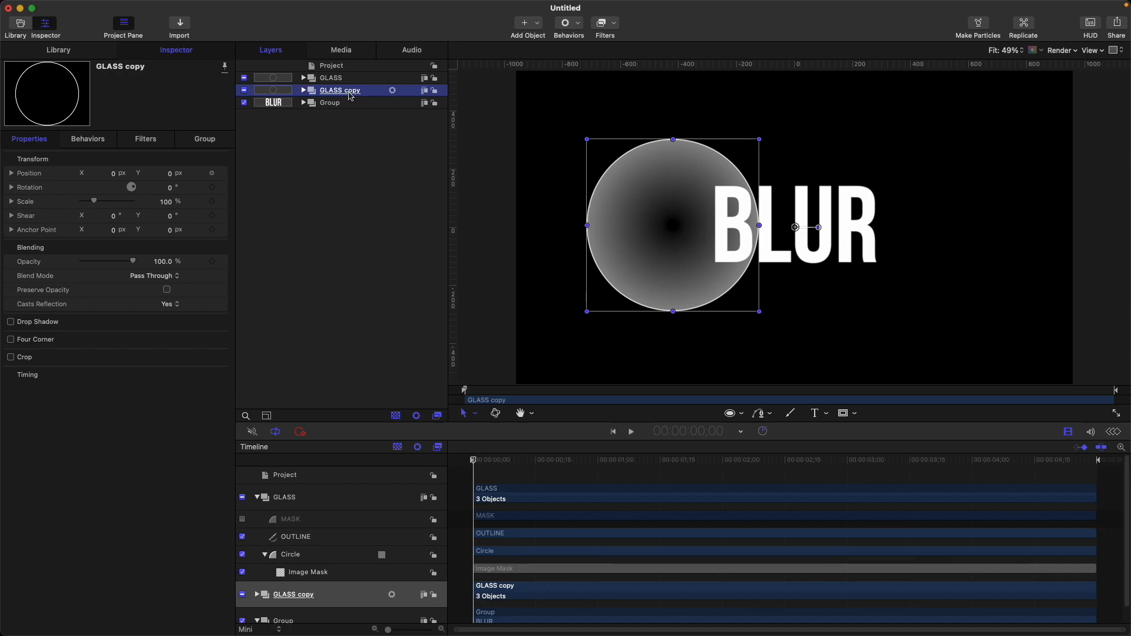
pyautogui.press('super+shift+n')
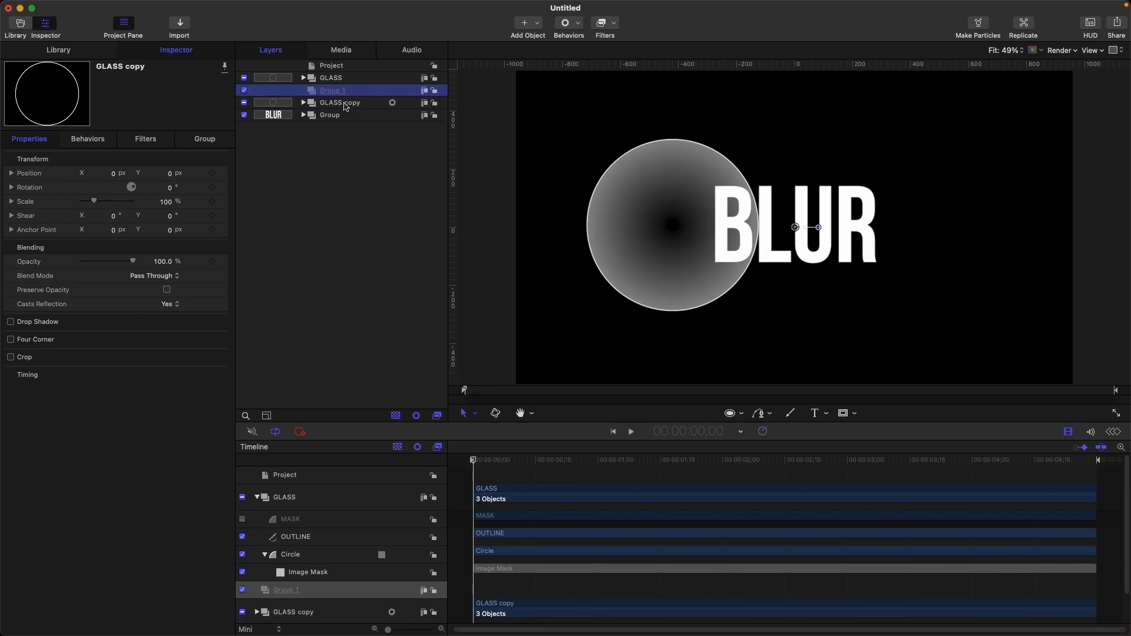
pyautogui.click(346, 104)
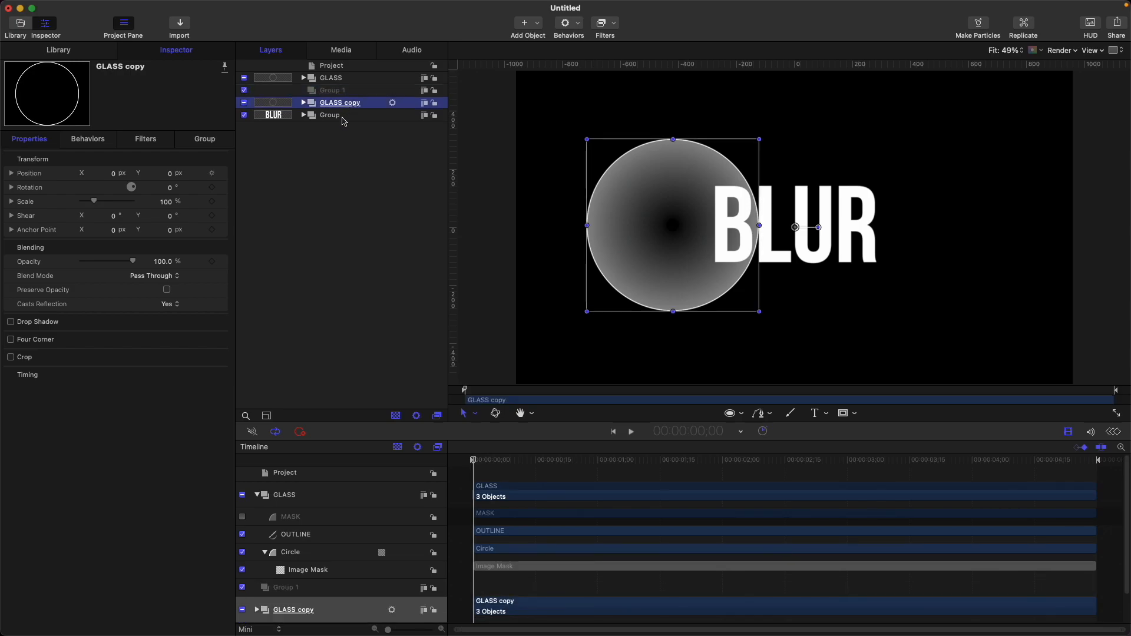
pyautogui.keyDown('shift'); pyautogui.click(344, 118); pyautogui.keyUp('shift')
pyautogui.moveTo(344, 117); pyautogui.dragTo(331, 93)
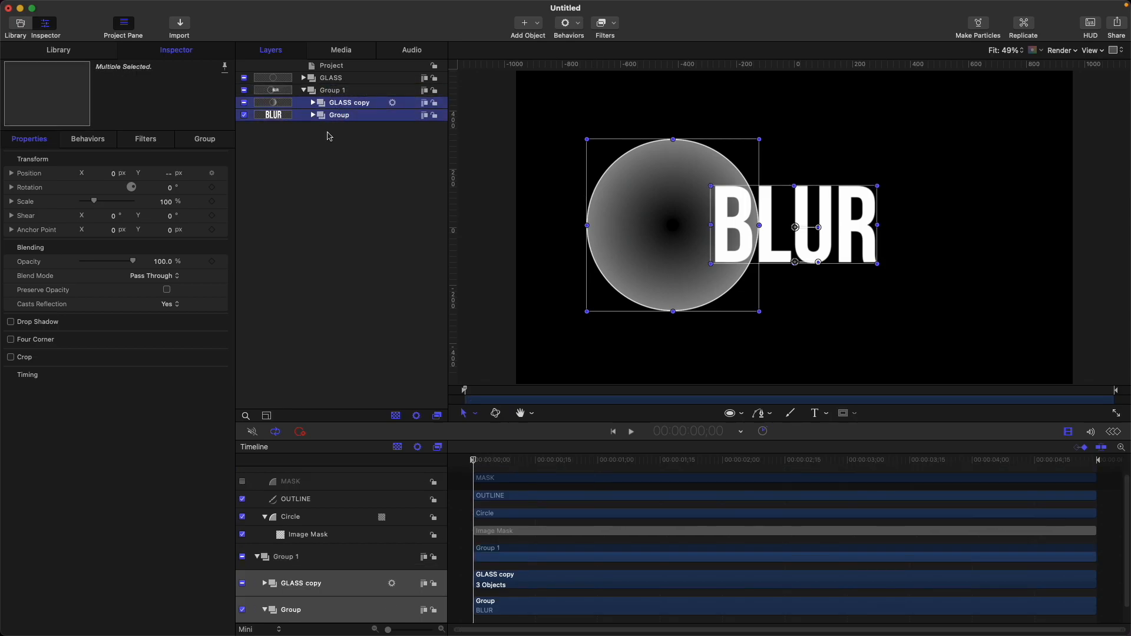
pyautogui.click(351, 169)
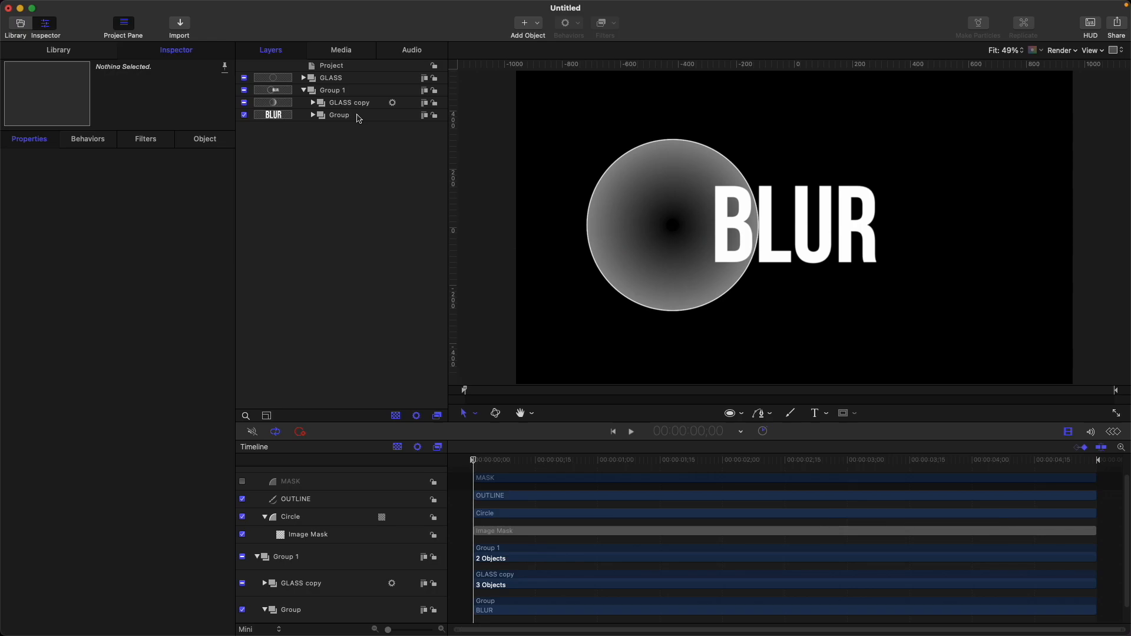
# Step: Rename the text Group layer to TEXT
pyautogui.click(359, 118)
pyautogui.click(358, 117)
pyautogui.write('TEXT')
pyautogui.press('Return')
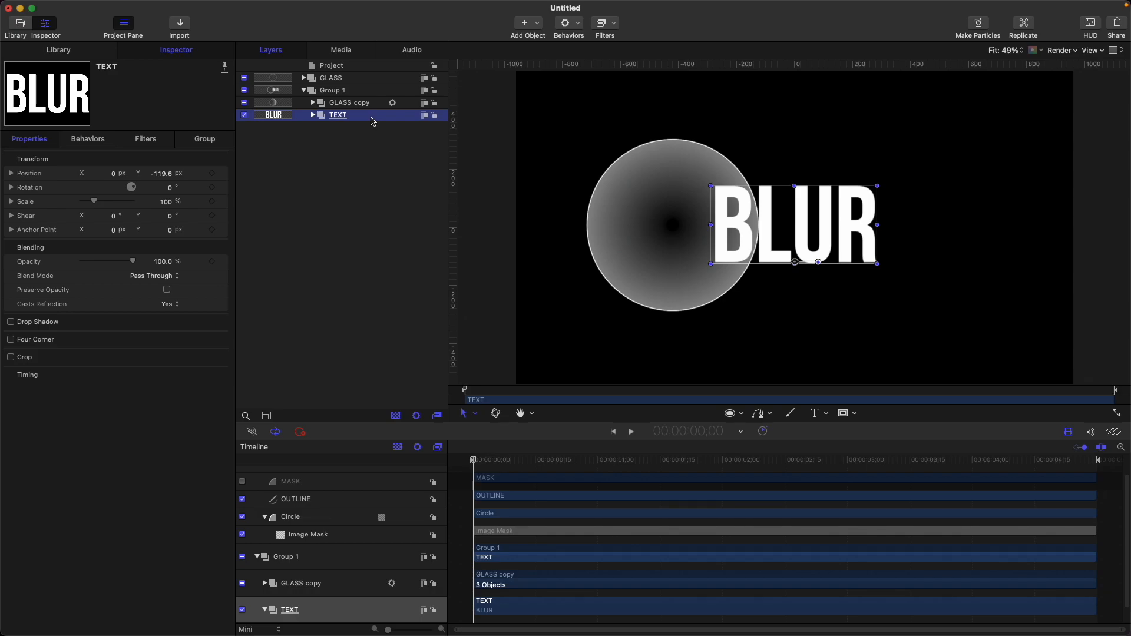
# Step: Add an image mask to the TEXT group with GLASS copy as its mask source
pyautogui.press('super+shift+m')
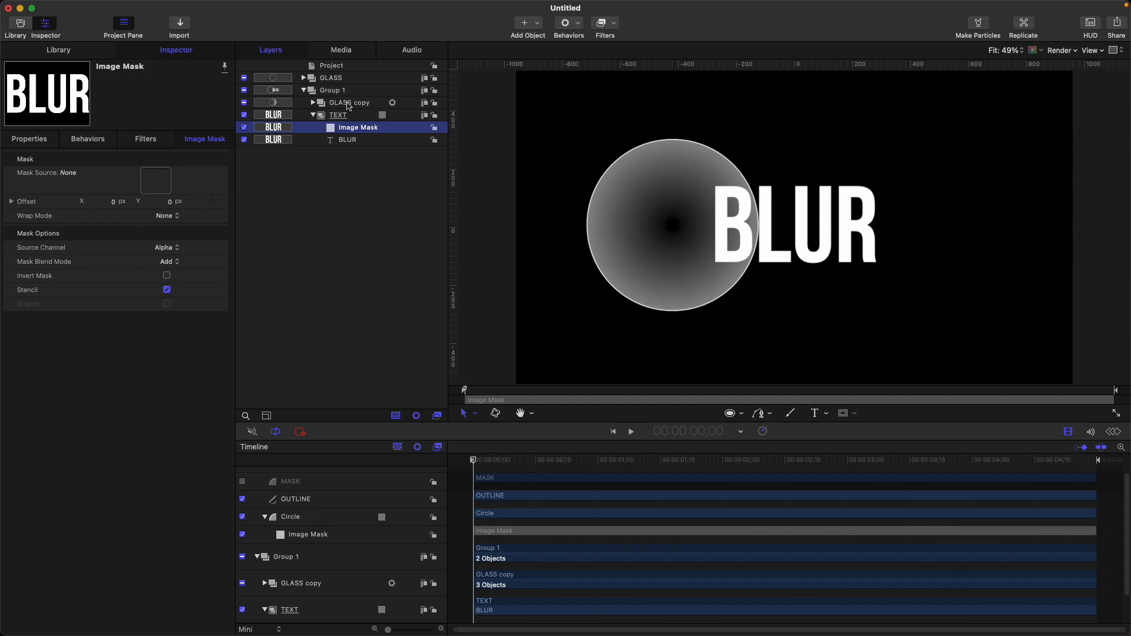
pyautogui.moveTo(363, 103); pyautogui.dragTo(151, 188)
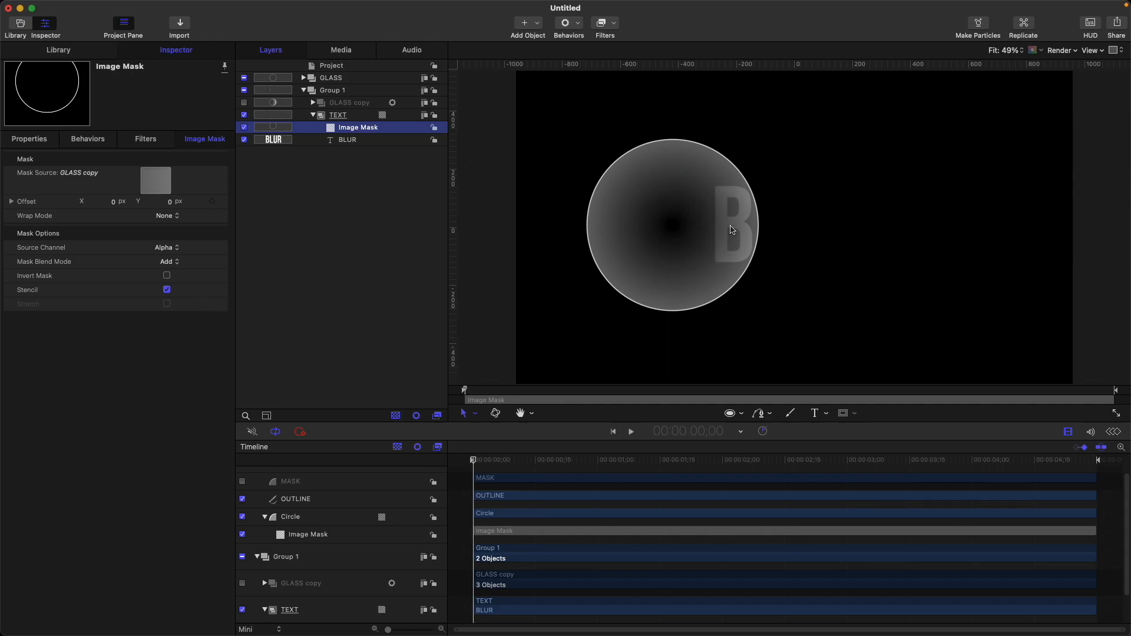
# Step: Apply a Gaussian Blur filter to the TEXT group and set its amount to 50
pyautogui.click(359, 117)
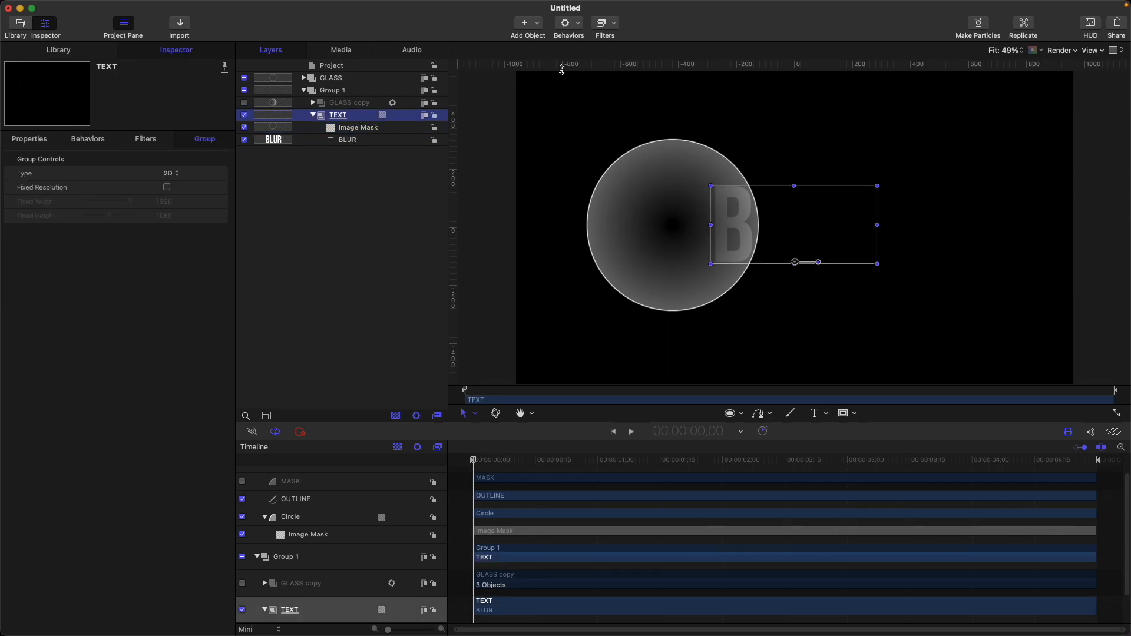
pyautogui.click(611, 24)
pyautogui.moveTo(655, 54)
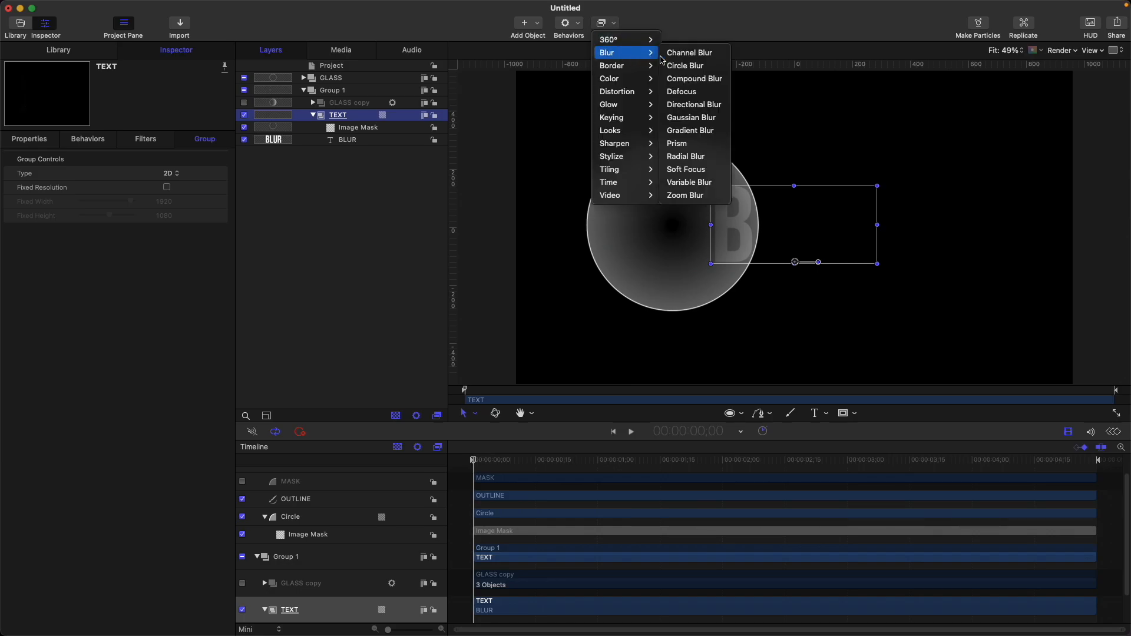
pyautogui.click(701, 117)
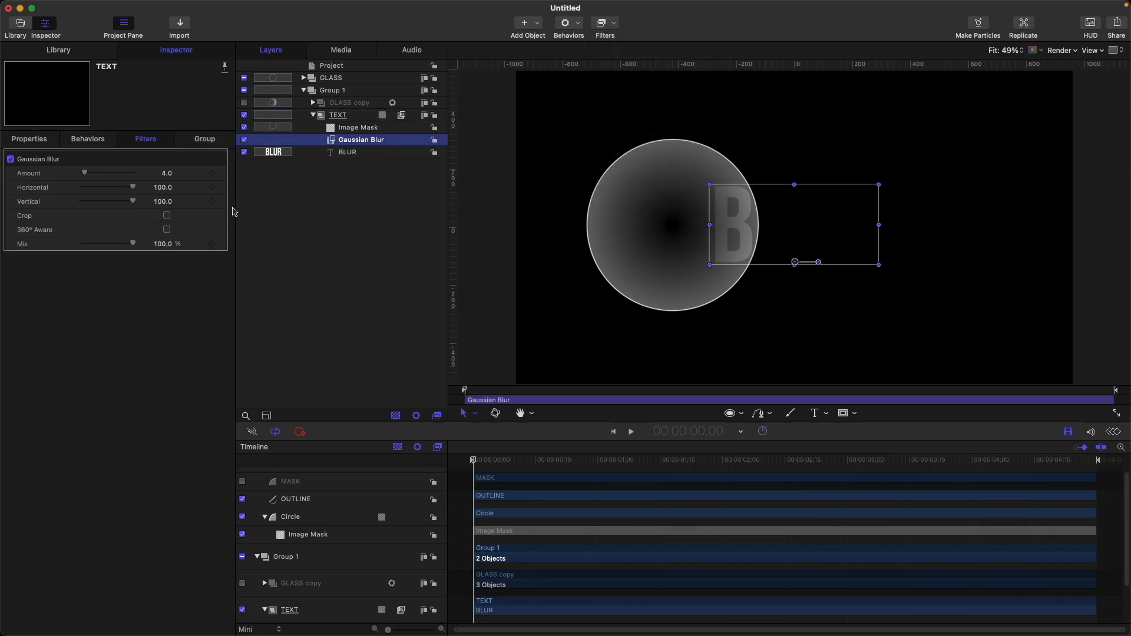
pyautogui.moveTo(85, 174); pyautogui.dragTo(121, 172)
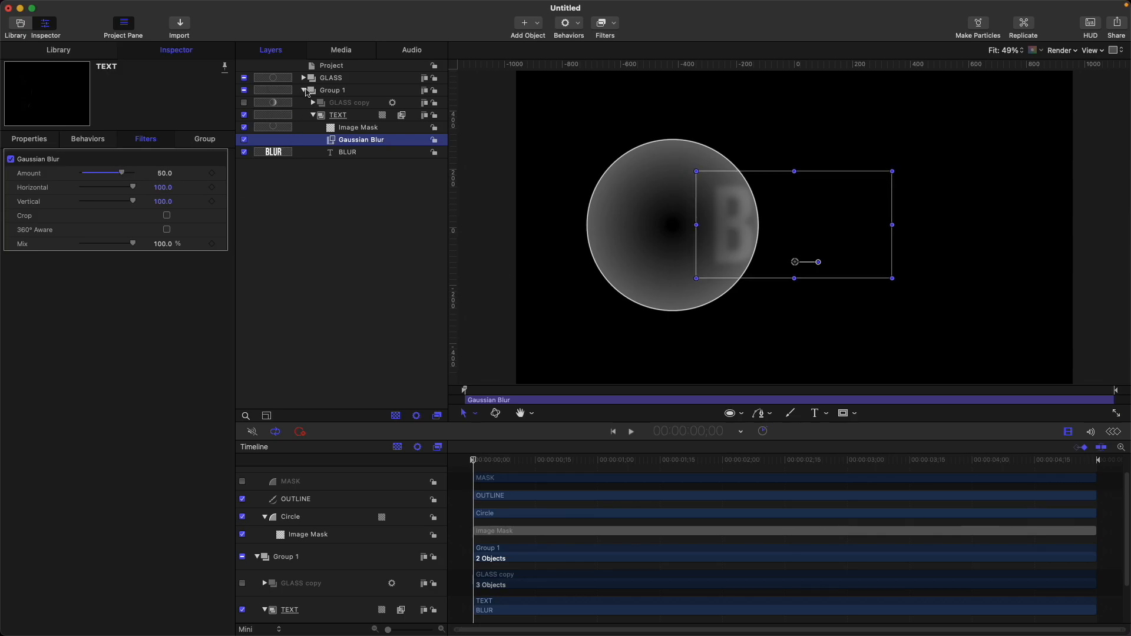
# Step: Rename the new group containing GLASS copy and TEXT to BLUR
pyautogui.click(350, 92)
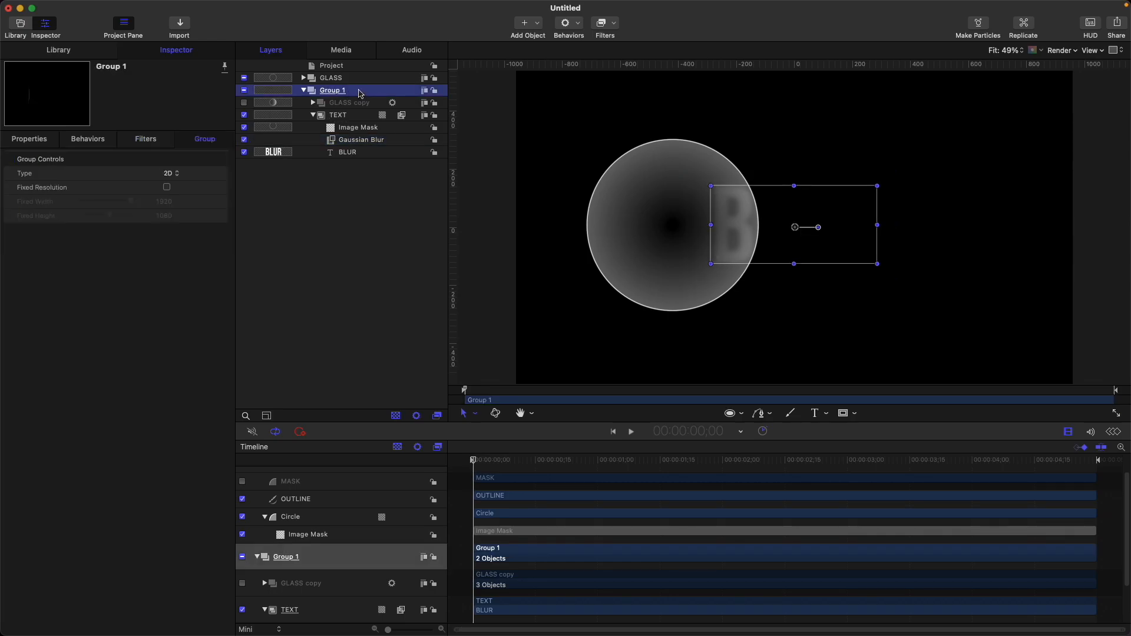
pyautogui.doubleClick(359, 91)
pyautogui.press('super+a')
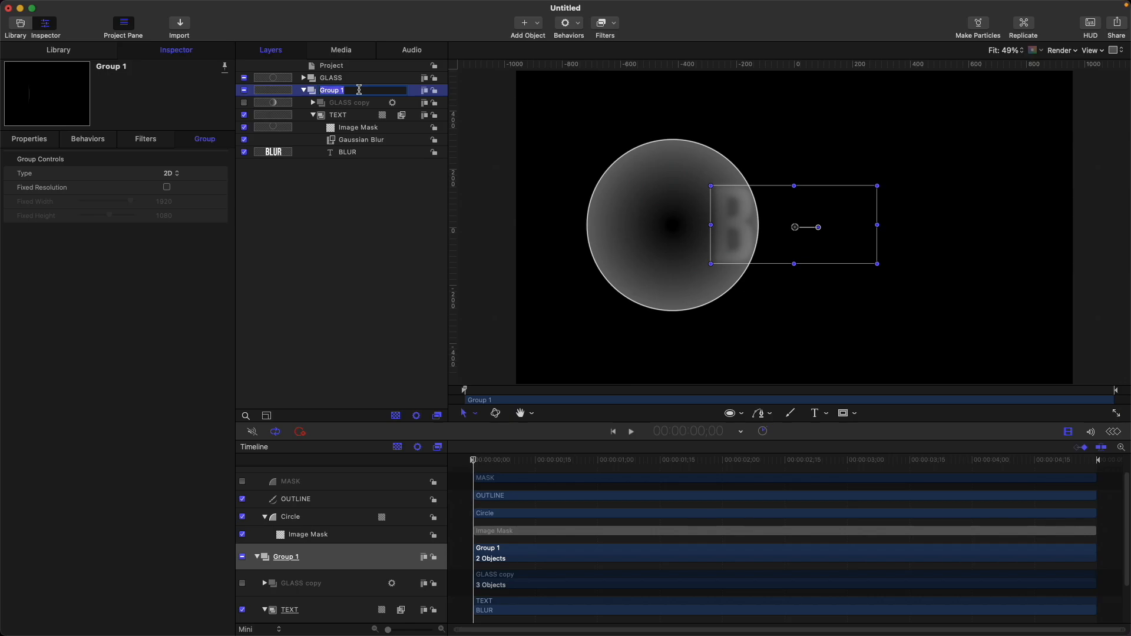
pyautogui.write('BLUR')
pyautogui.press('Return')
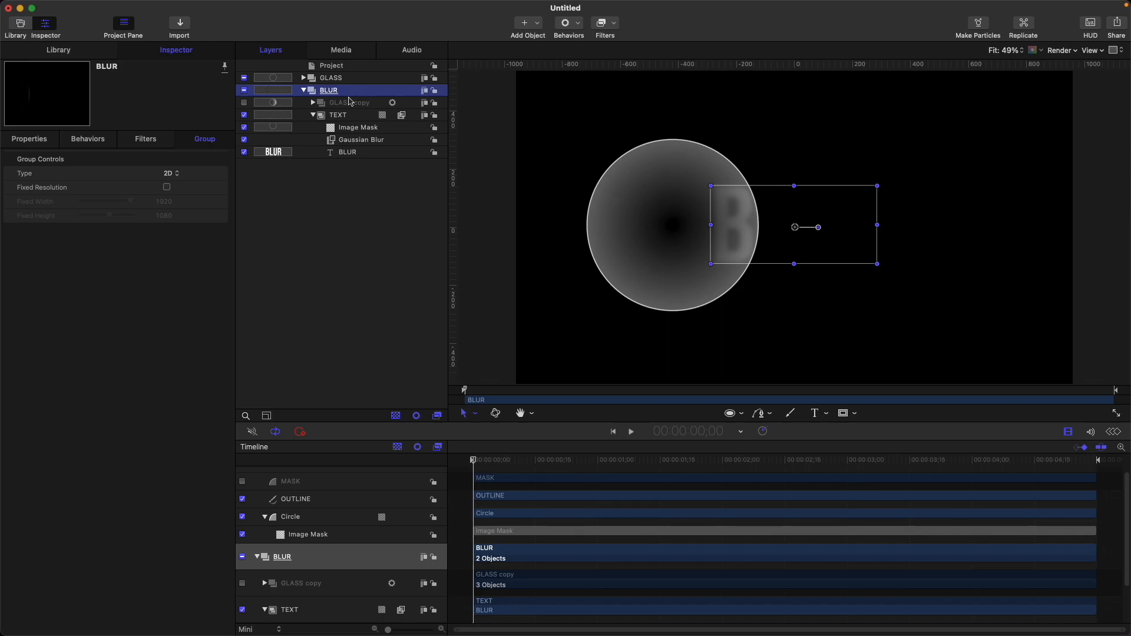
# Step: Duplicate the BLUR group and collapse the original
pyautogui.press('super+d')
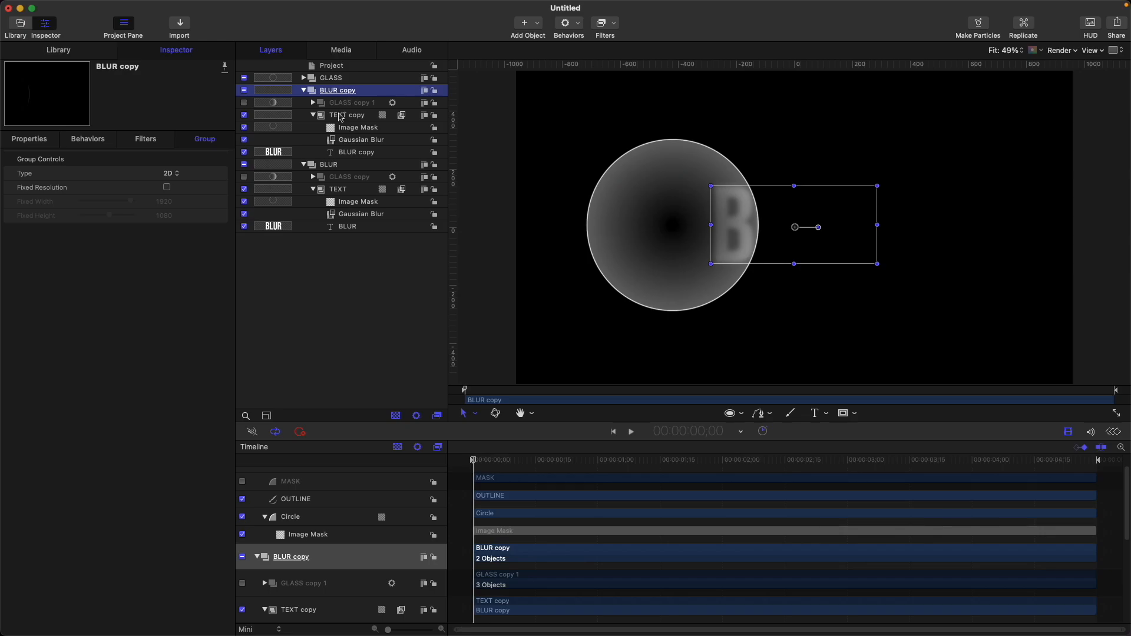
pyautogui.click(304, 164)
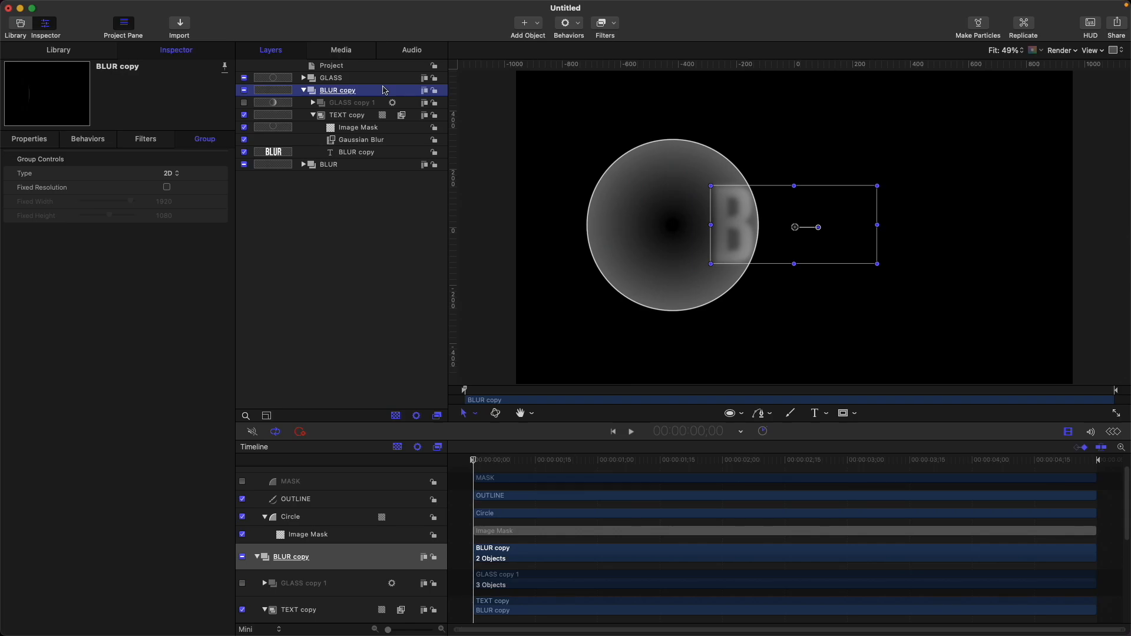
# Step: Remove the Gaussian Blur filter from the TEXT copy group and turn on Invert Mask for its image mask
pyautogui.click(389, 145)
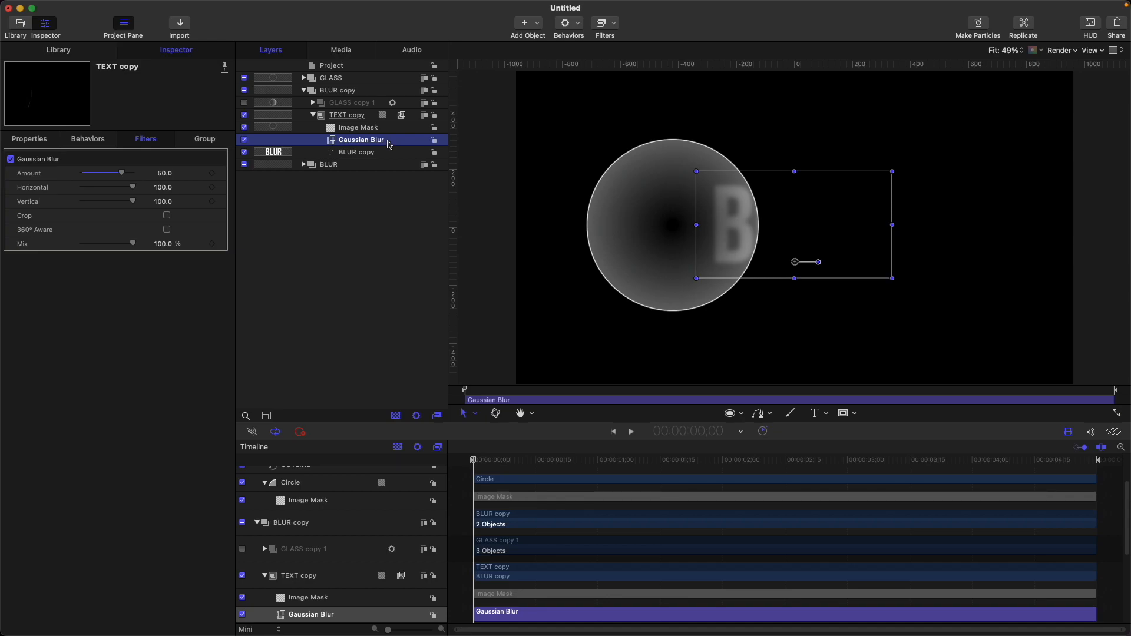
pyautogui.press('Delete')
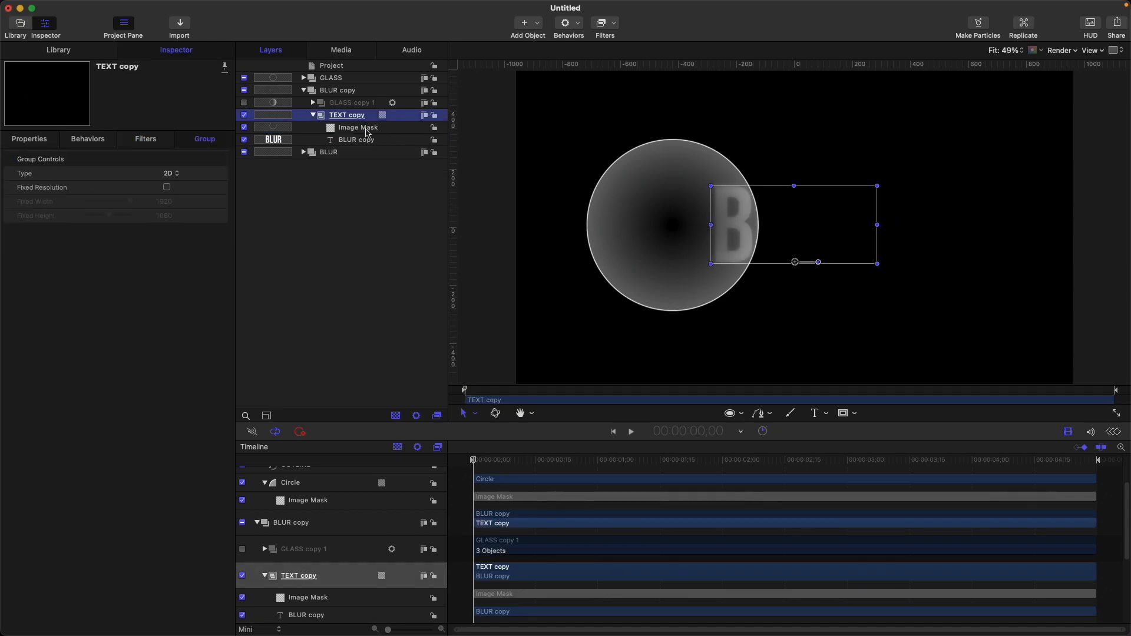
pyautogui.click(366, 129)
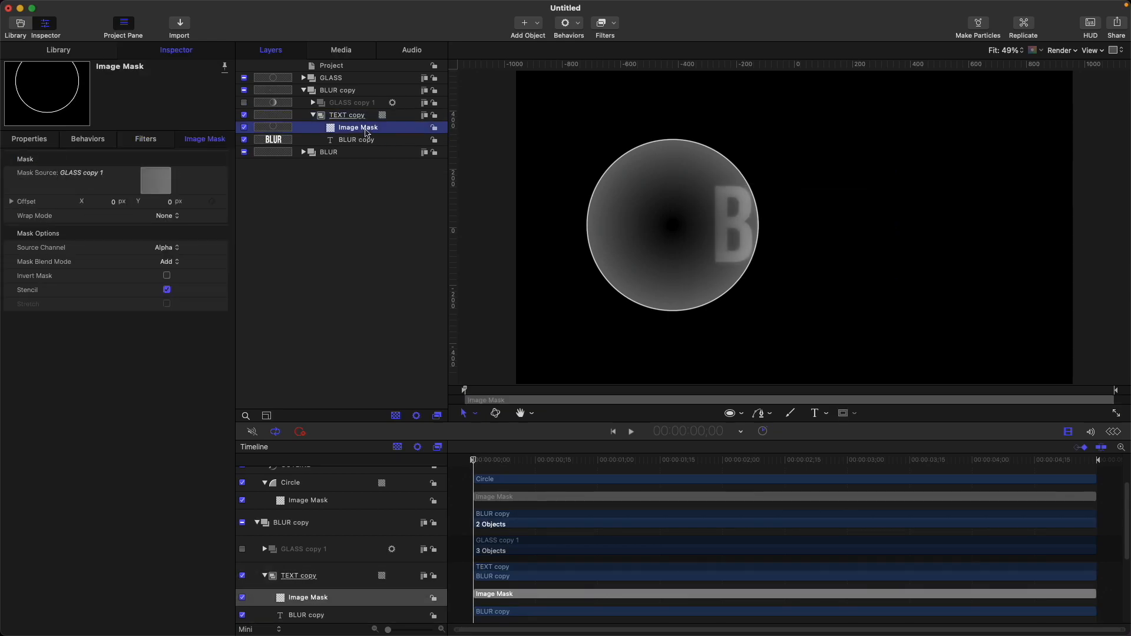
pyautogui.click(166, 276)
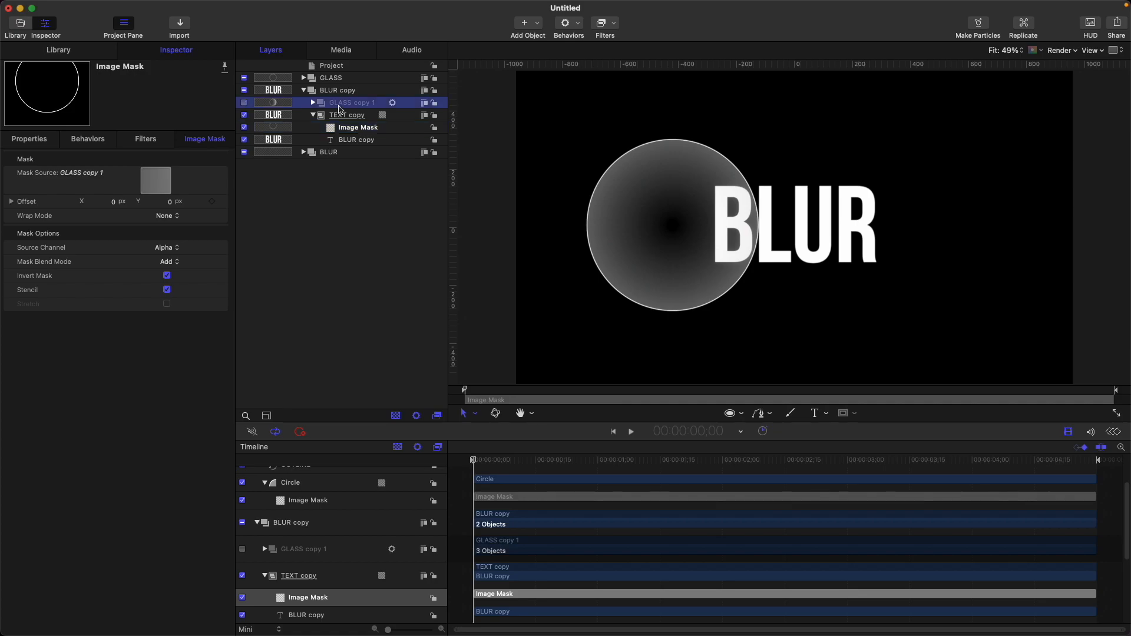
# Step: Delete the image mask from Circle copy 1 inside the GLASS copy 1 group
pyautogui.click(340, 106)
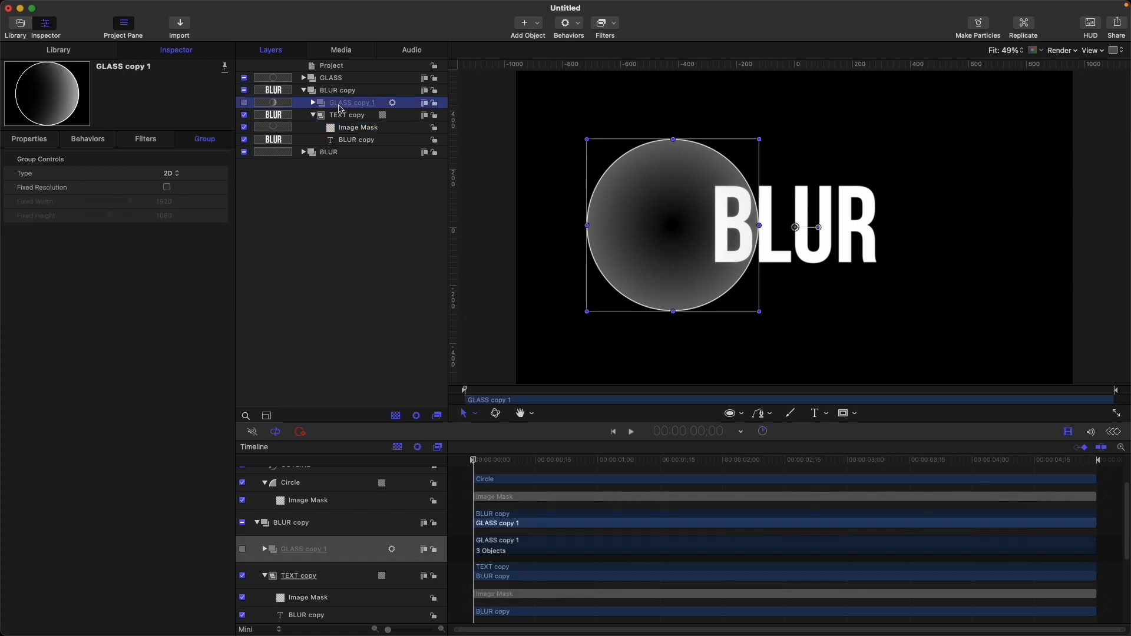
pyautogui.click(313, 103)
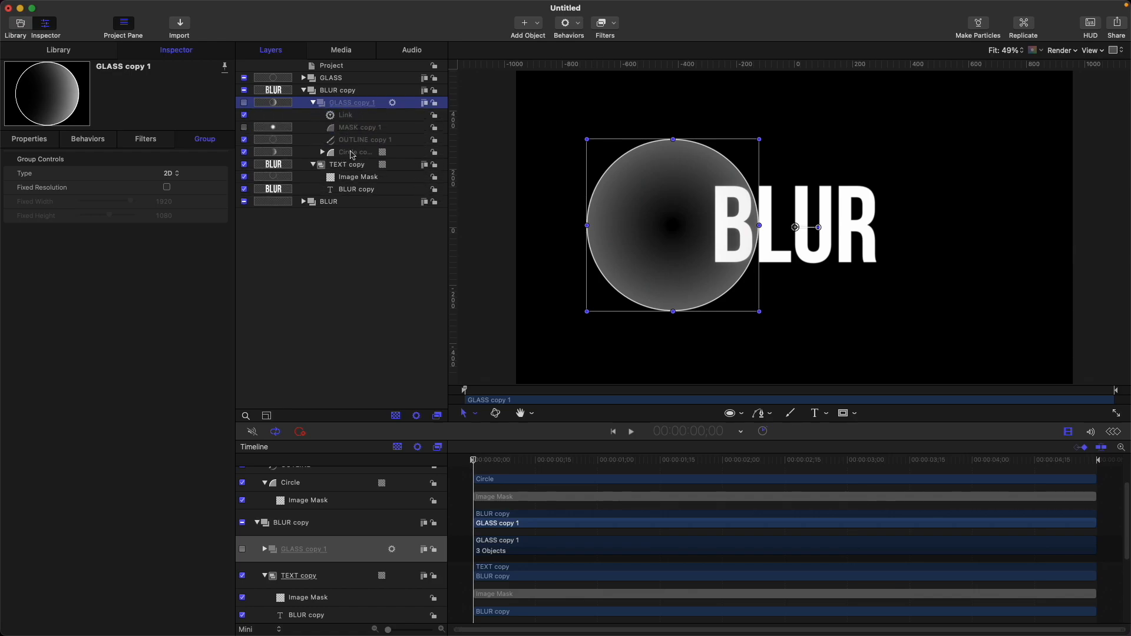
pyautogui.click(351, 154)
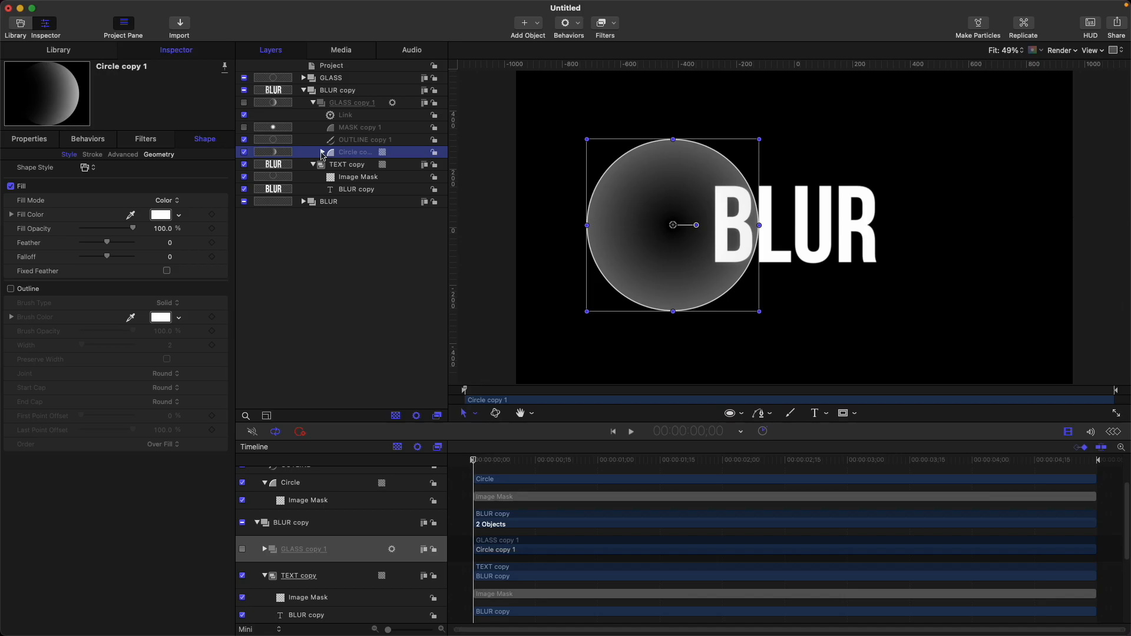
pyautogui.click(322, 152)
pyautogui.click(385, 165)
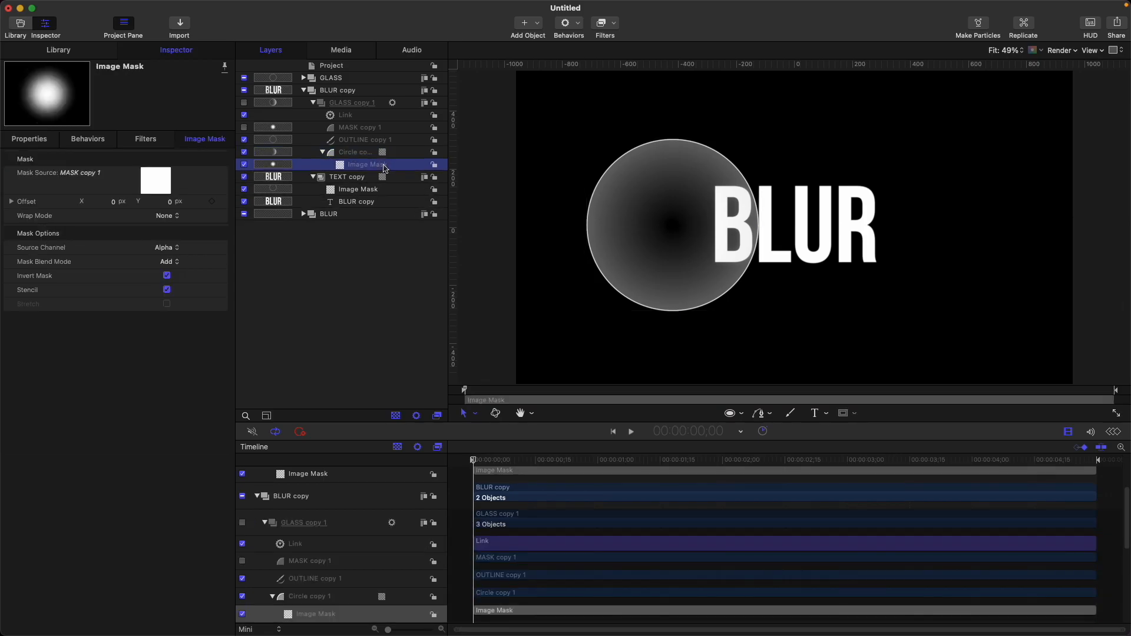
pyautogui.press('Delete')
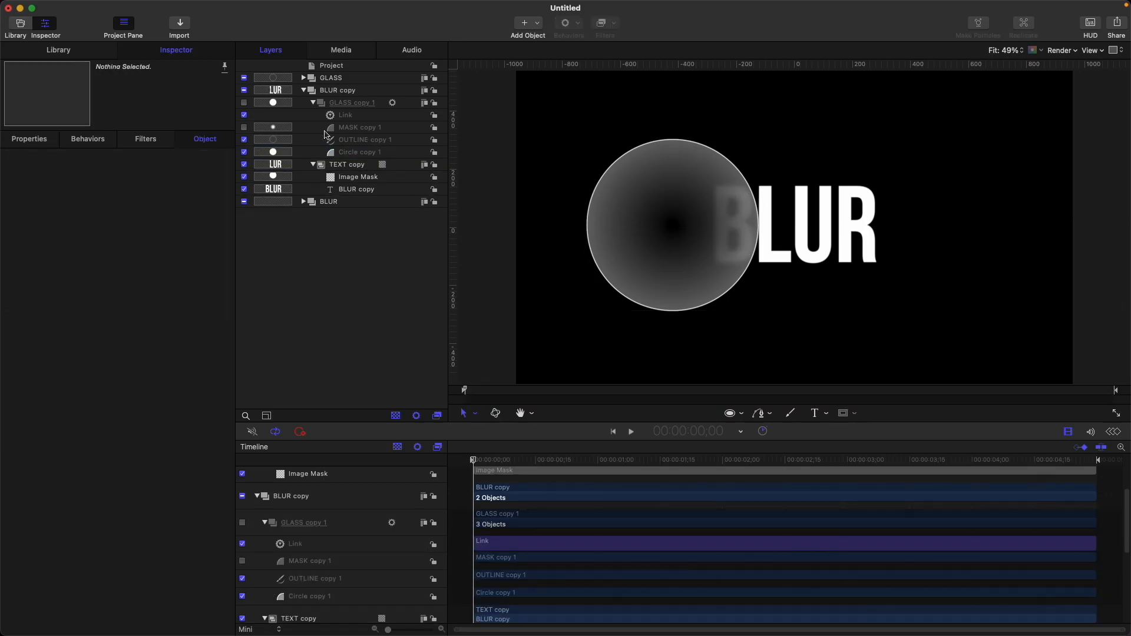
# Step: Delete the MASK copy 1 and OUTLINE copy 1 layers from GLASS copy 1
pyautogui.click(361, 131)
pyautogui.keyDown('shift'); pyautogui.click(362, 142); pyautogui.keyUp('shift')
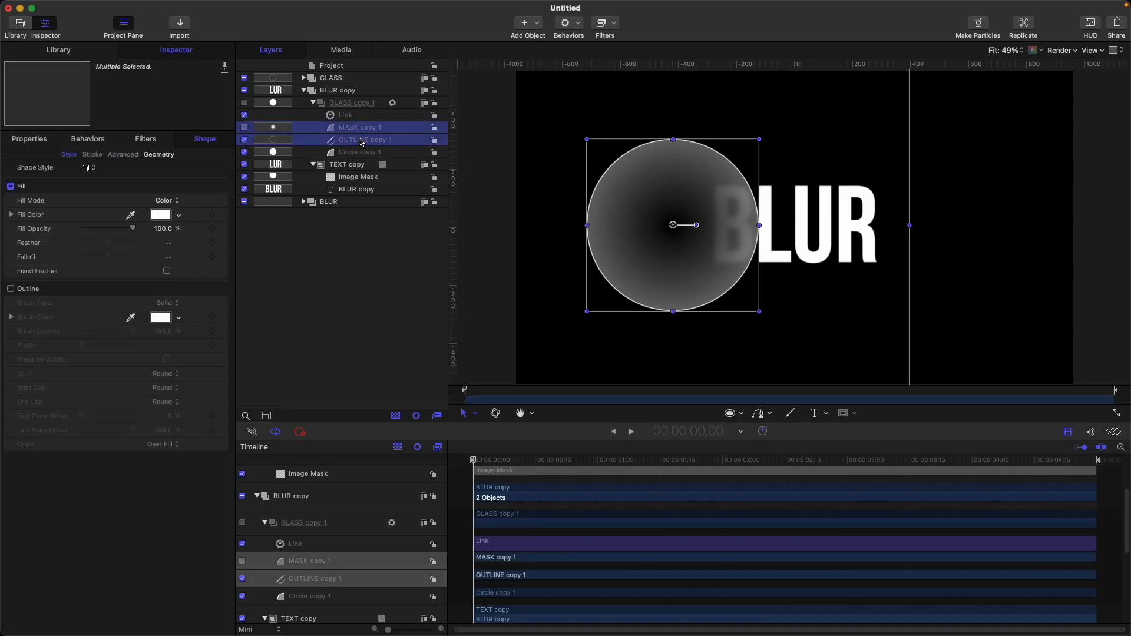
pyautogui.press('Delete')
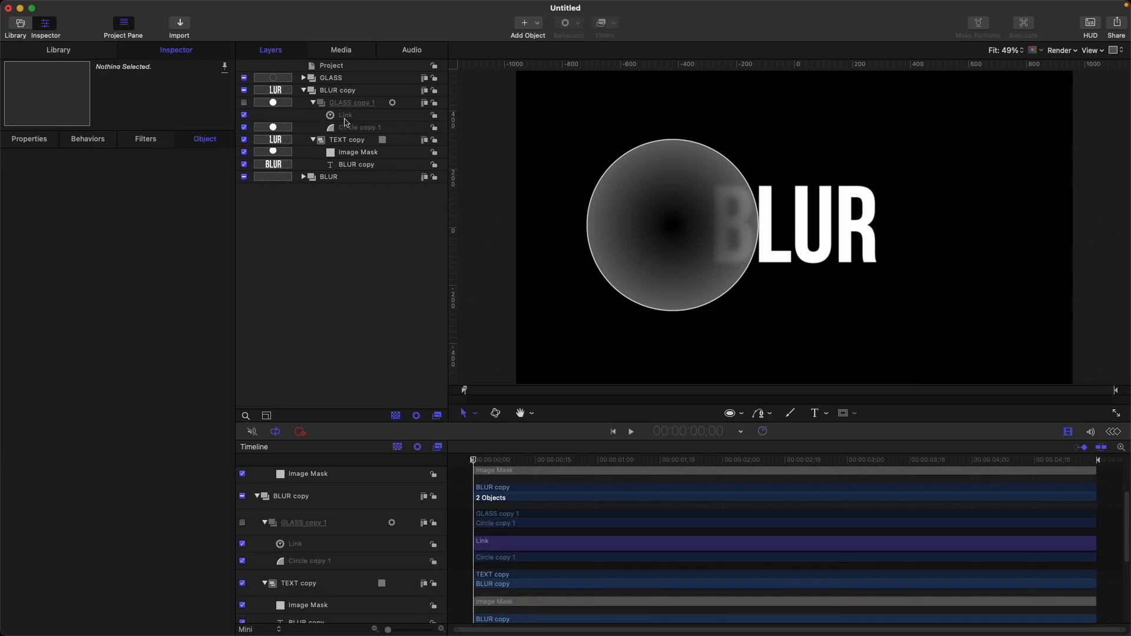
pyautogui.click(370, 128)
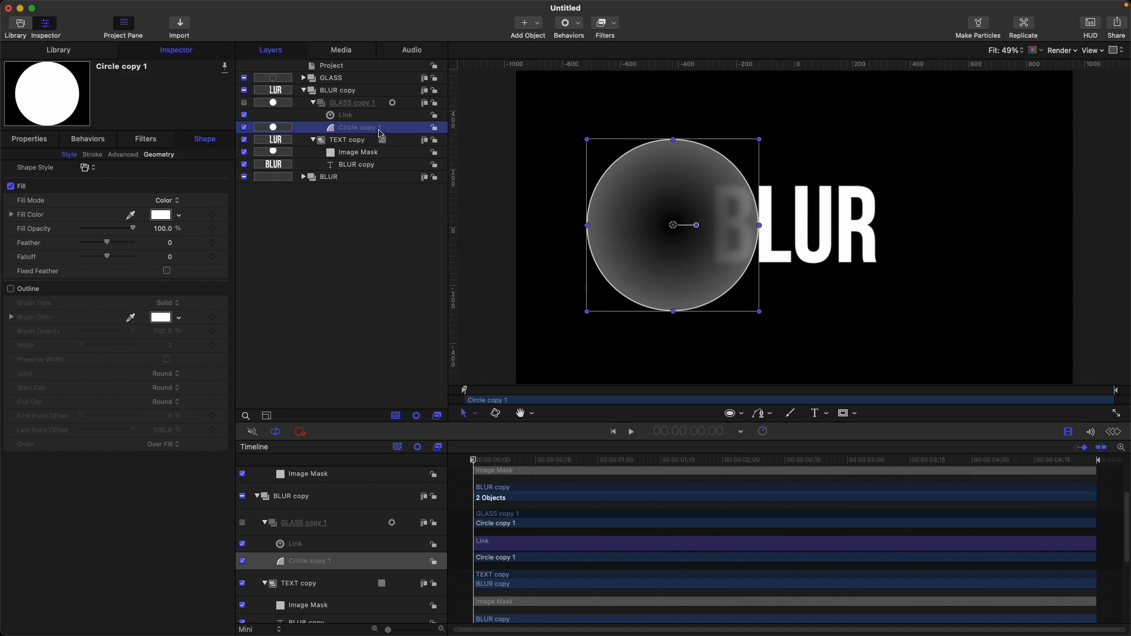
# Step: Collapse the BLUR copy group and nudge the GLASS circle slightly upward
pyautogui.click(303, 91)
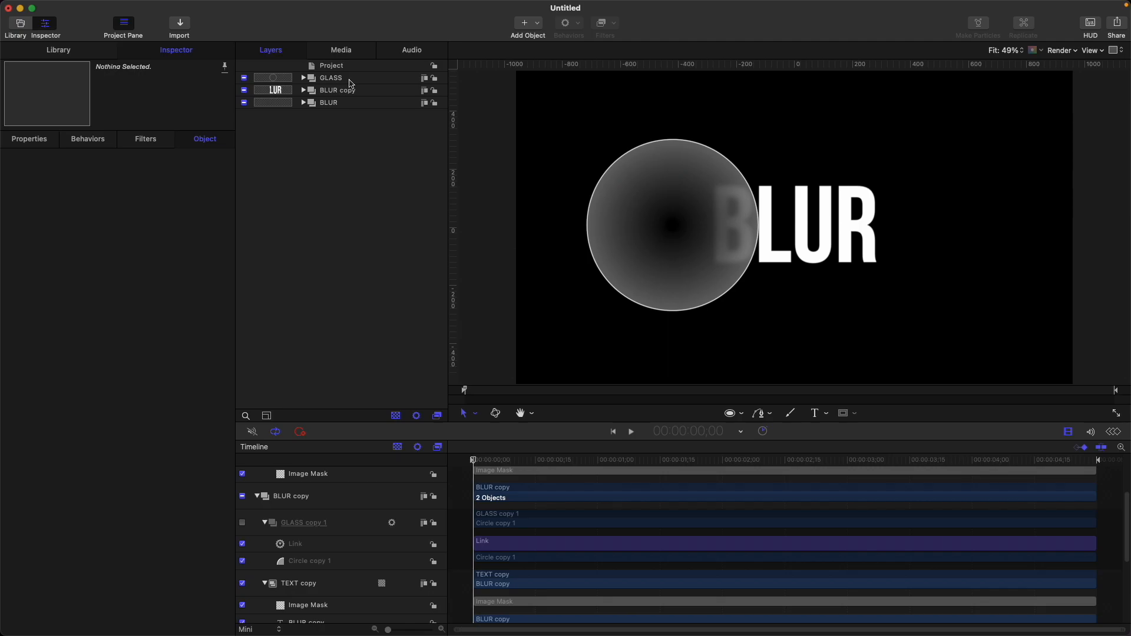
pyautogui.click(354, 79)
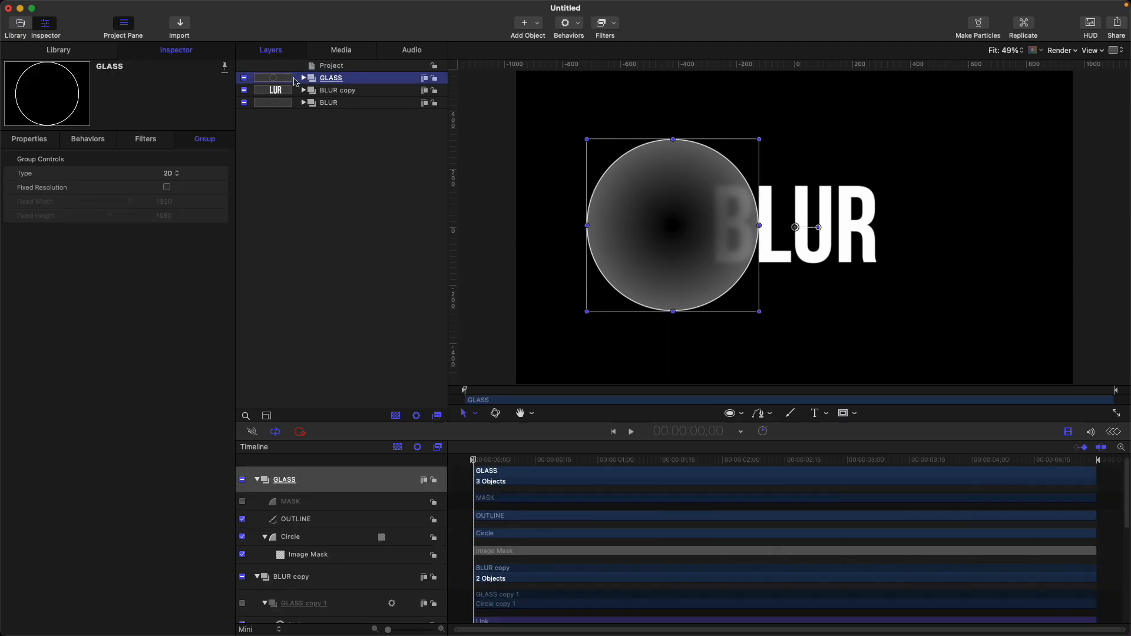
pyautogui.moveTo(685, 233)
pyautogui.mouseDown()
pyautogui.moveTo(974, 225)
pyautogui.moveTo(684, 228)
pyautogui.mouseUp()
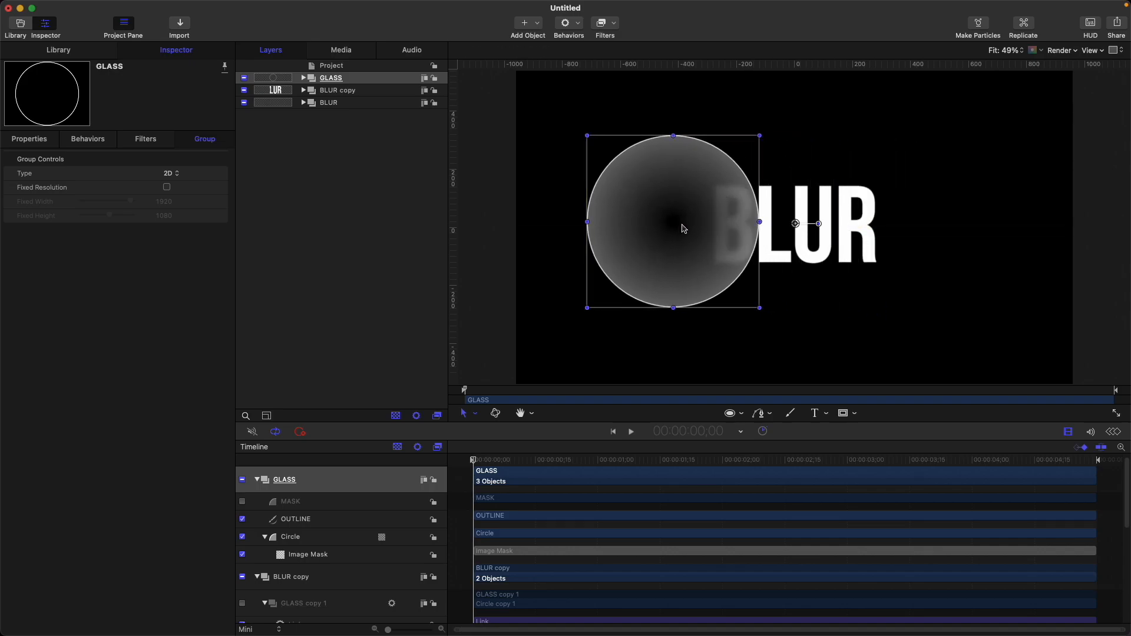
# Step: Raise the Gaussian Blur amount on the original TEXT group to 116
pyautogui.click(304, 103)
pyautogui.click(313, 128)
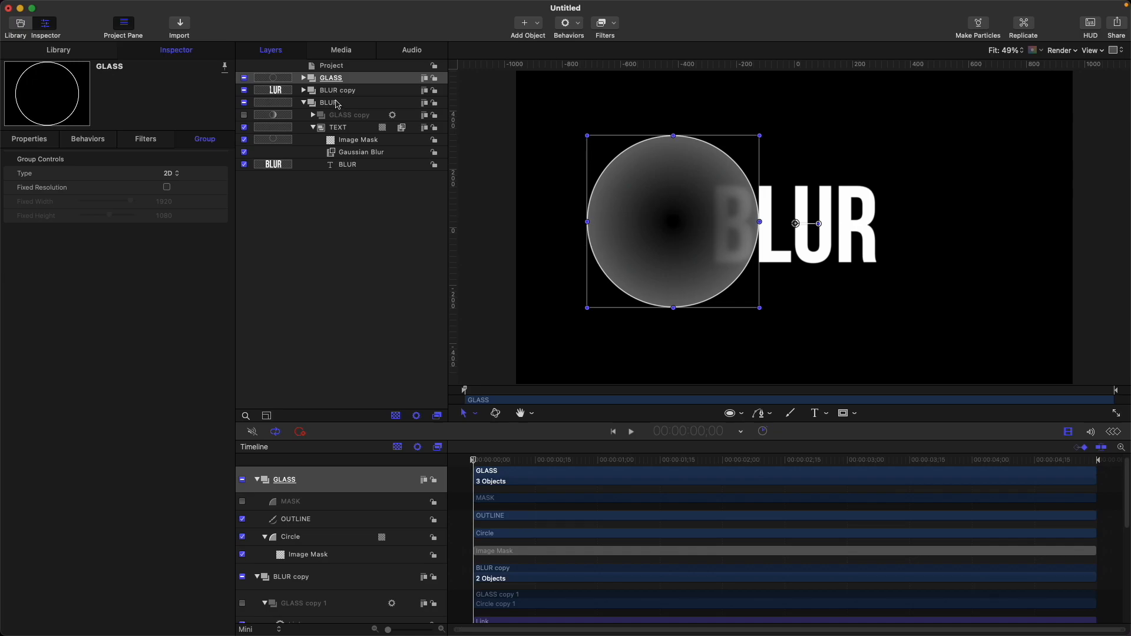
pyautogui.click(370, 103)
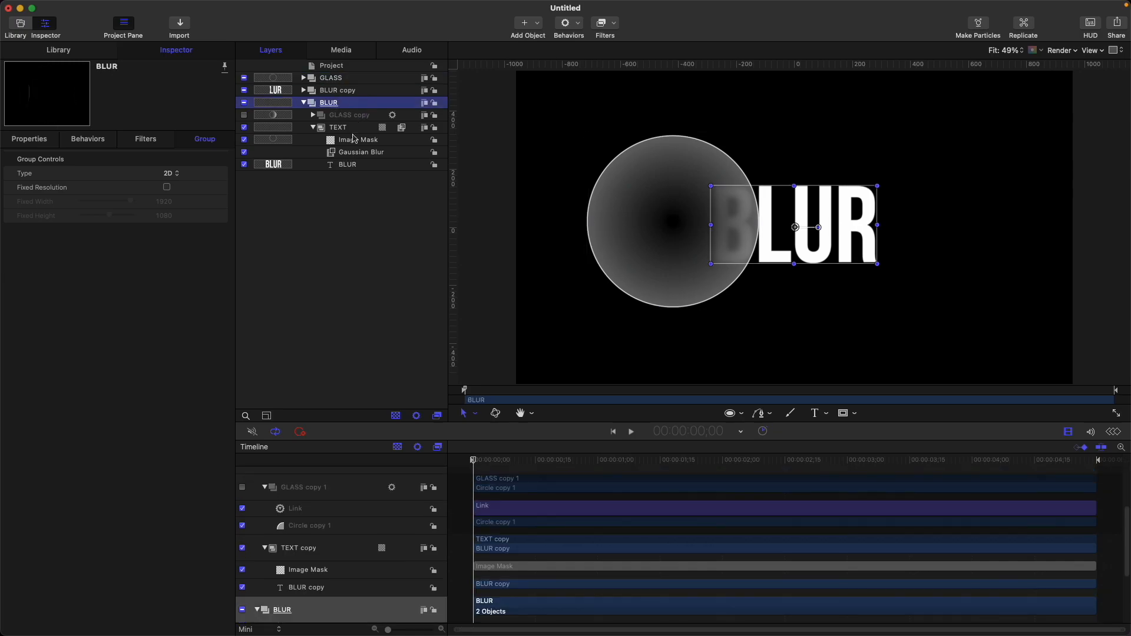
pyautogui.click(375, 154)
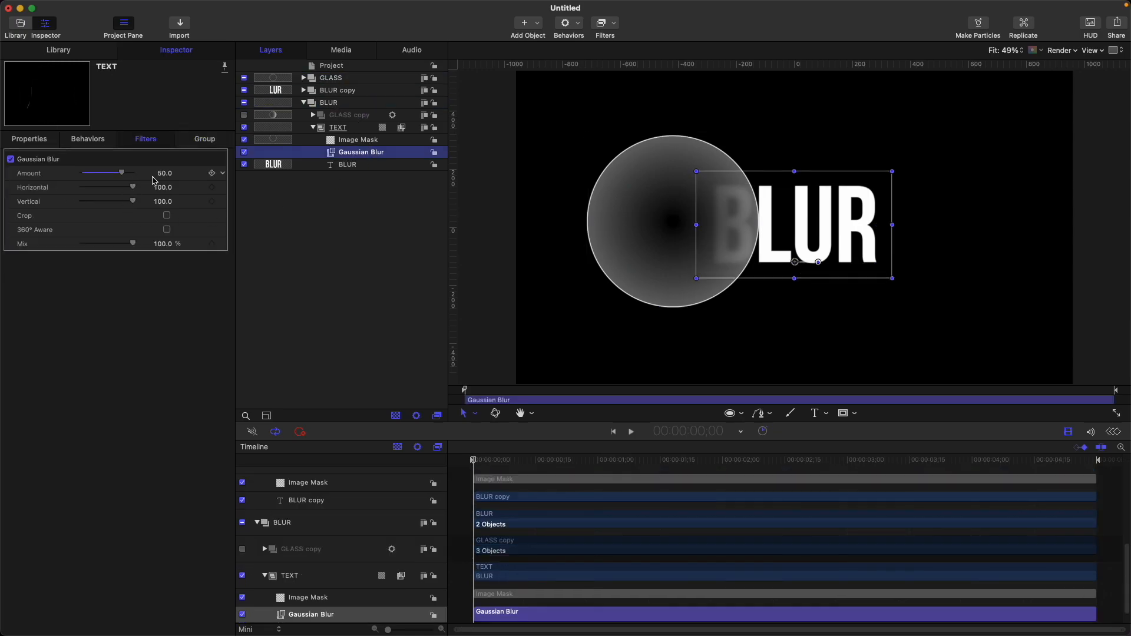
pyautogui.moveTo(166, 173); pyautogui.dragTo(164, 170)
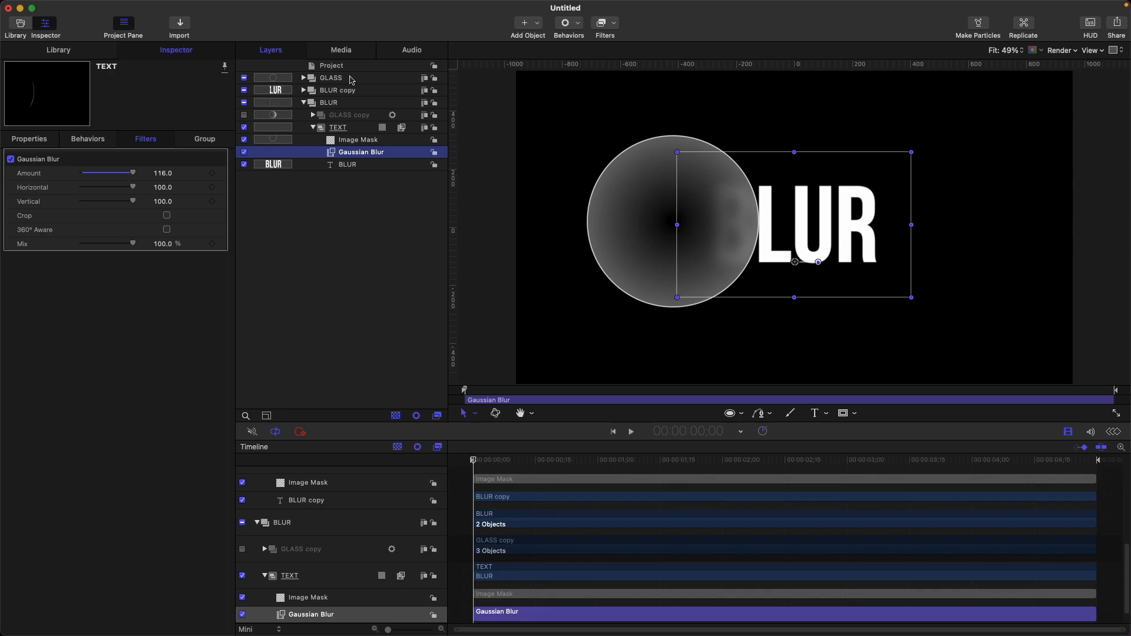
# Step: Move the GLASS circle left off the text and turn on Invert Mask for the TEXT group's image mask
pyautogui.click(332, 78)
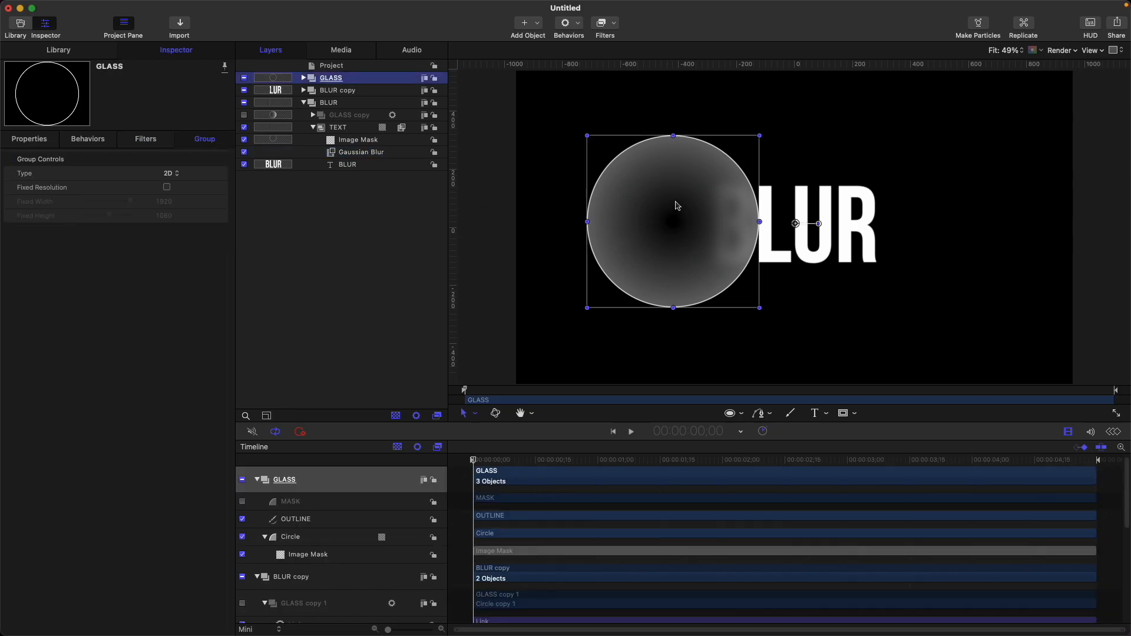
pyautogui.moveTo(662, 221); pyautogui.dragTo(597, 222)
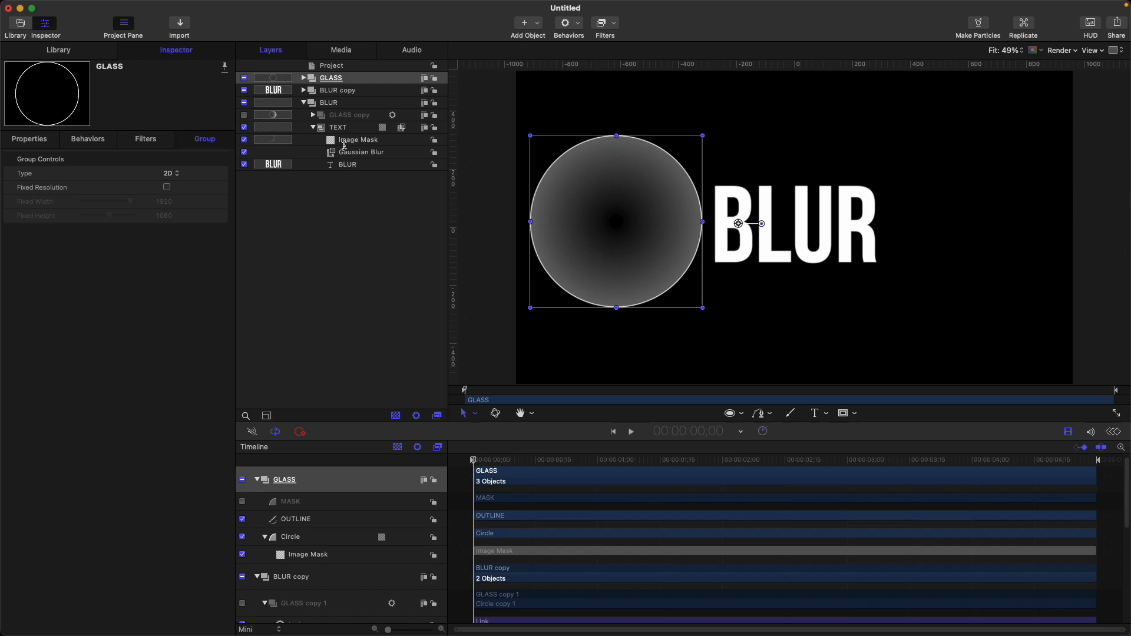
pyautogui.click(353, 143)
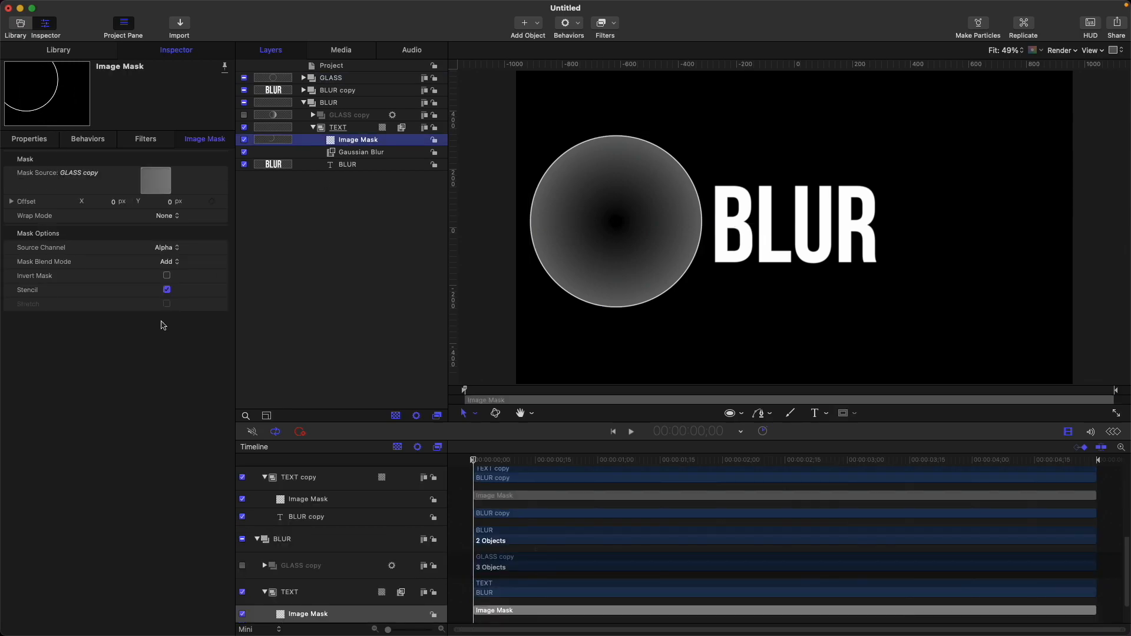
pyautogui.click(168, 276)
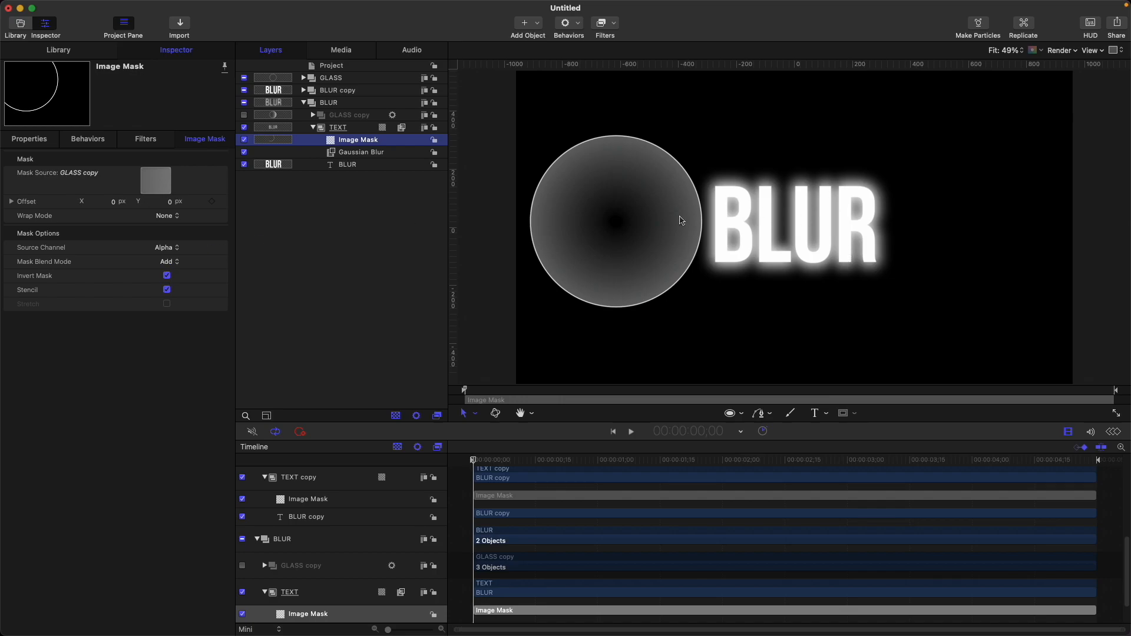
# Step: Turn off Invert Mask on the image mask inside the TEXT copy group
pyautogui.click(304, 91)
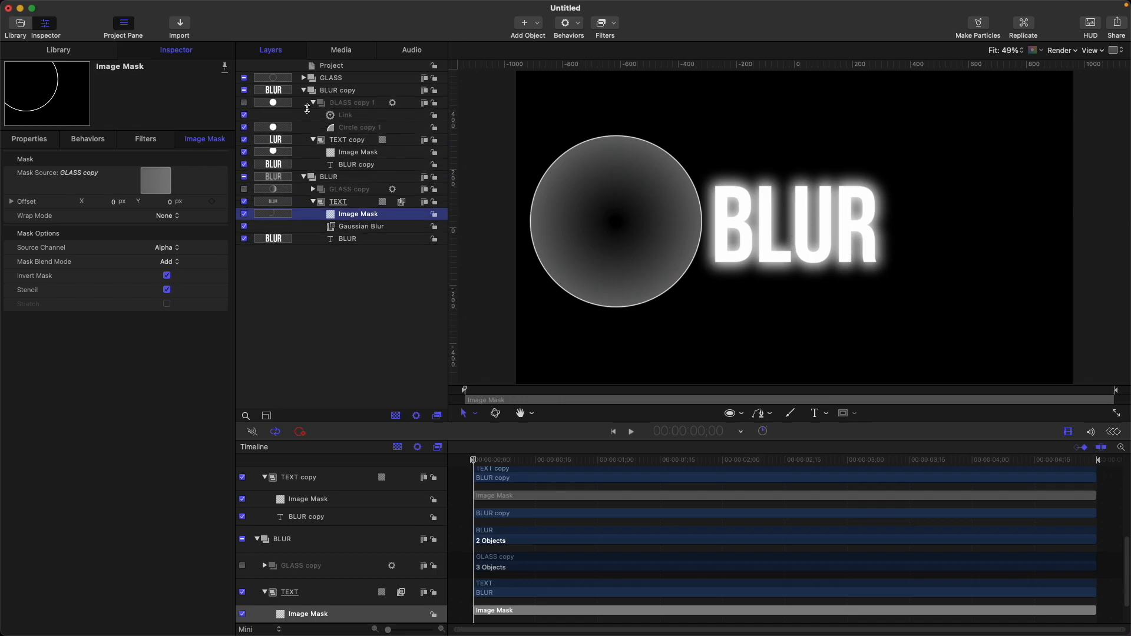
pyautogui.click(362, 141)
pyautogui.click(366, 152)
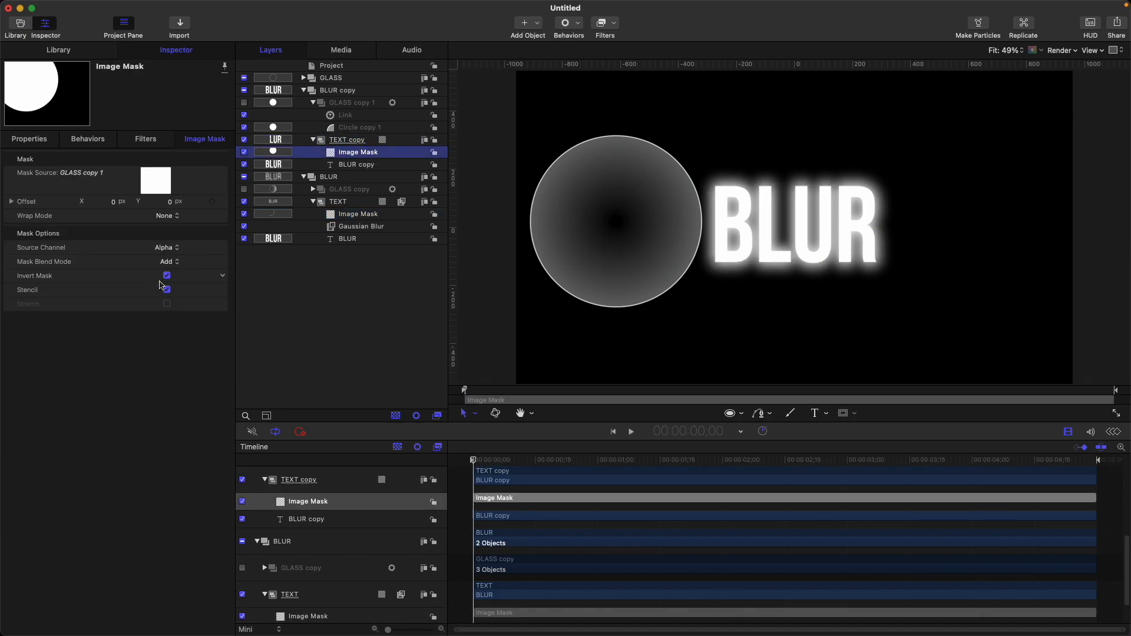
pyautogui.click(166, 276)
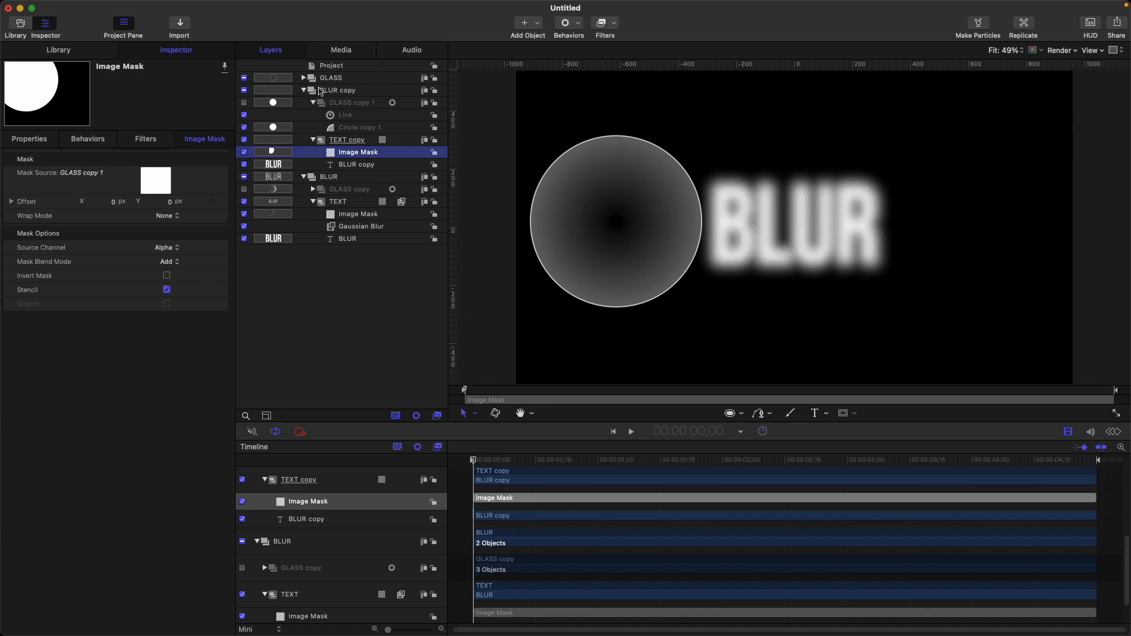
# Step: Move the GLASS circle right so it sits over the BLUR text
pyautogui.click(344, 79)
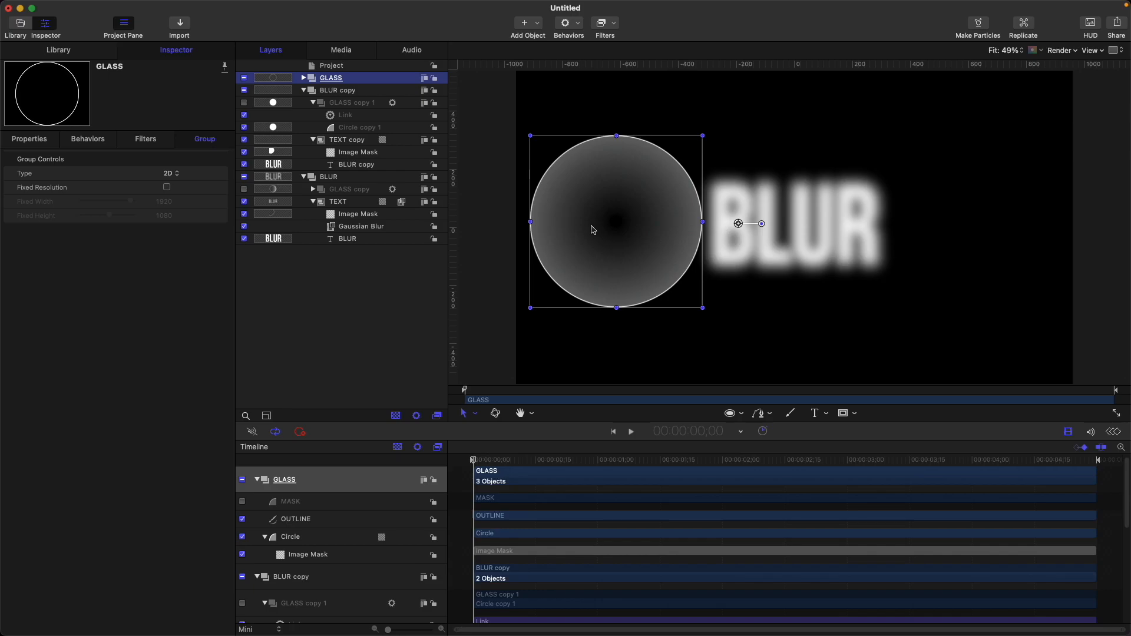
pyautogui.moveTo(592, 230); pyautogui.dragTo(770, 226)
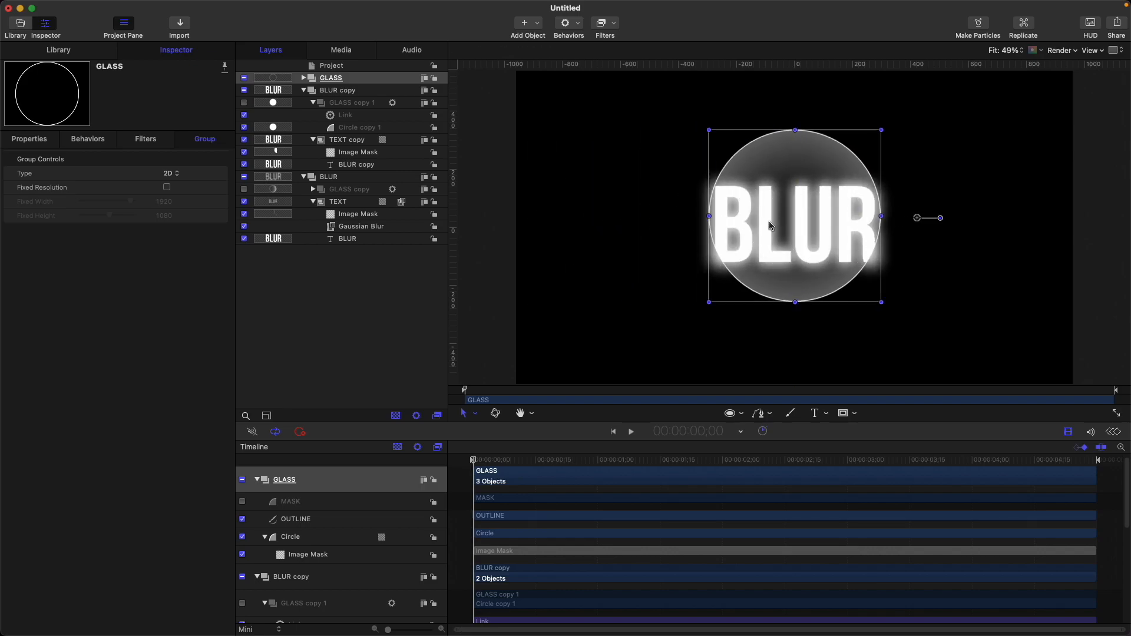